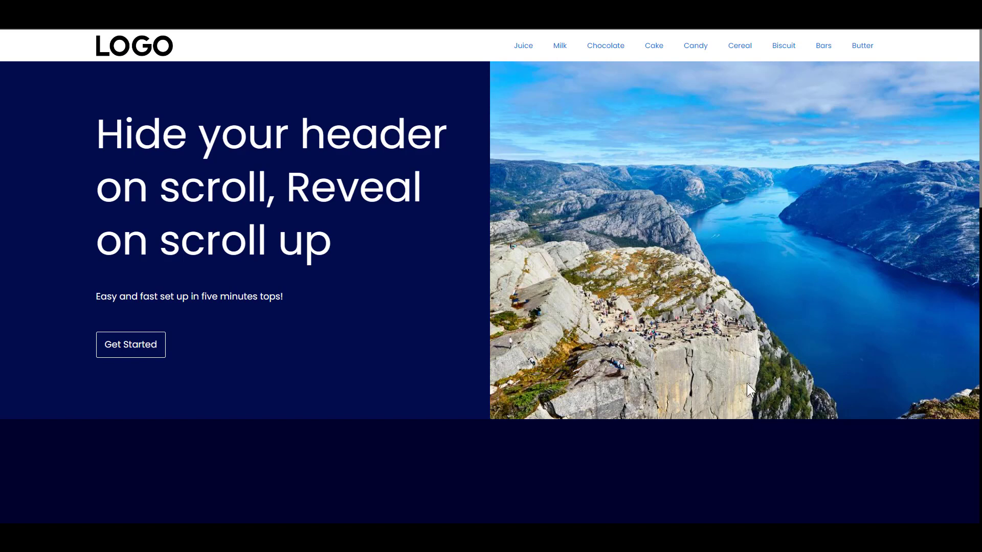
- Examine how the demo page's header behaves when scrolling down and back up
{"action": "scroll", "coordinate": [747, 385], "scroll_direction": "down", "scroll_amount": 10}
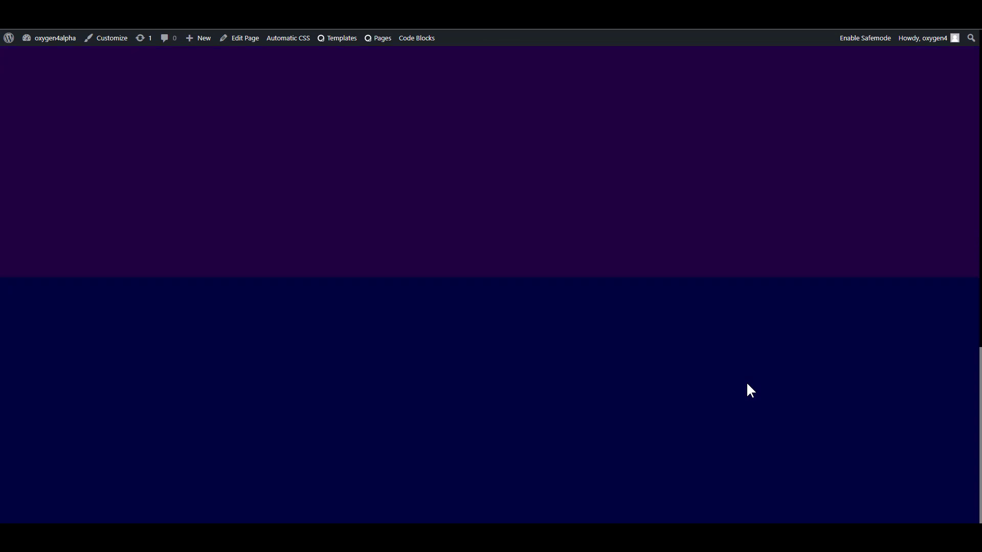
{"action": "scroll", "coordinate": [747, 384], "scroll_direction": "up", "scroll_amount": 8}
{"action": "scroll", "coordinate": [750, 391], "scroll_direction": "down", "scroll_amount": 4}
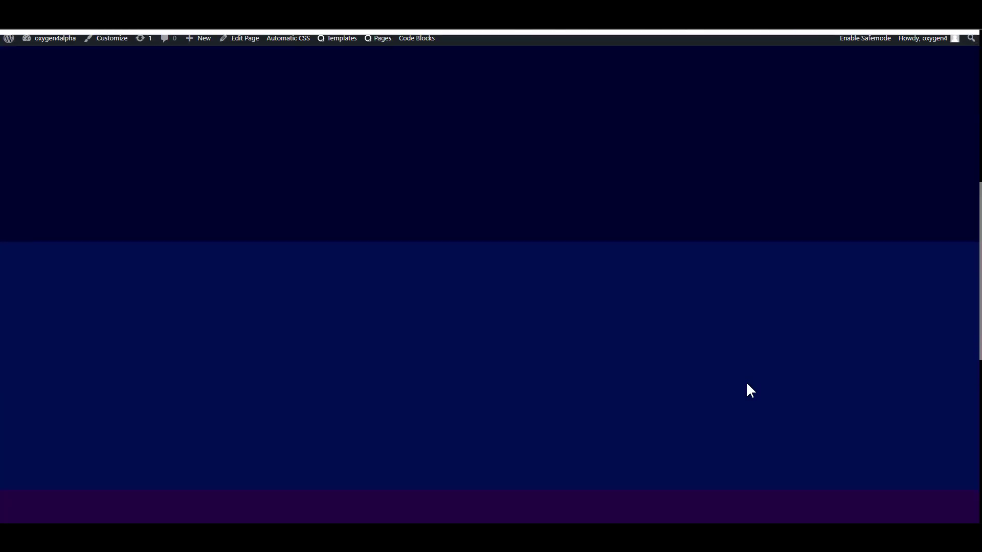
{"action": "scroll", "coordinate": [747, 385], "scroll_direction": "down", "scroll_amount": 4}
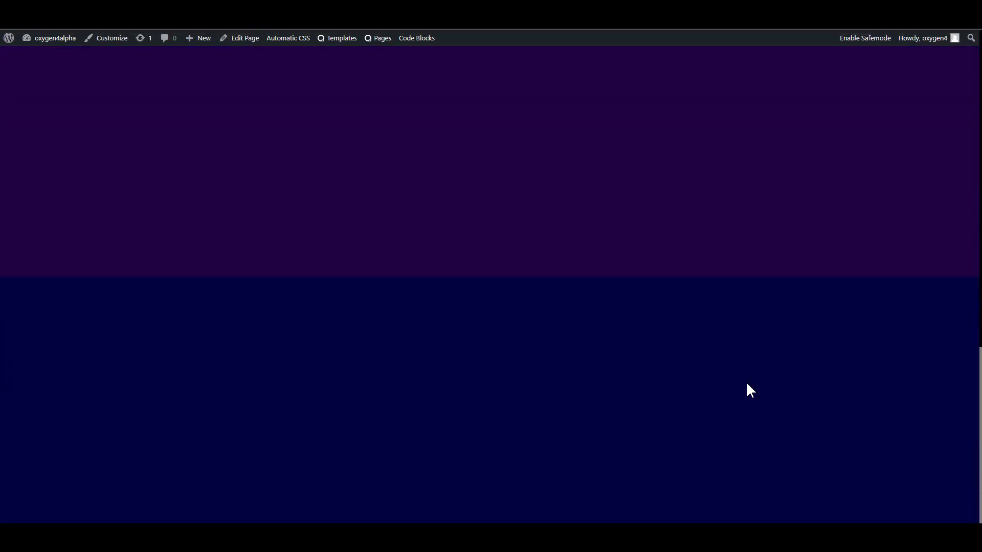
{"action": "scroll", "coordinate": [748, 385], "scroll_direction": "up", "scroll_amount": 3}
{"action": "scroll", "coordinate": [747, 384], "scroll_direction": "up", "scroll_amount": 10}
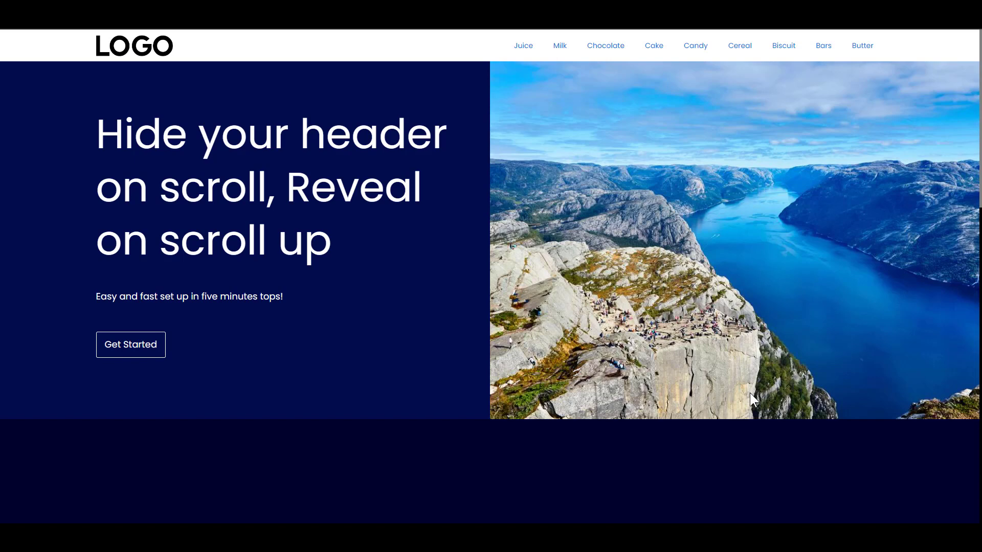
{"action": "scroll", "coordinate": [750, 399], "scroll_direction": "down", "scroll_amount": 10}
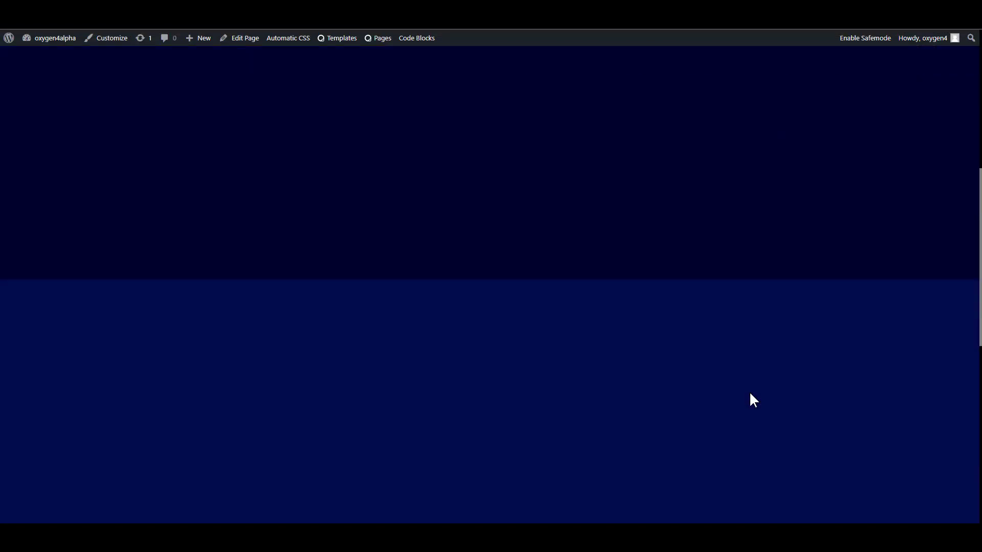
{"action": "scroll", "coordinate": [753, 400], "scroll_direction": "down", "scroll_amount": 3}
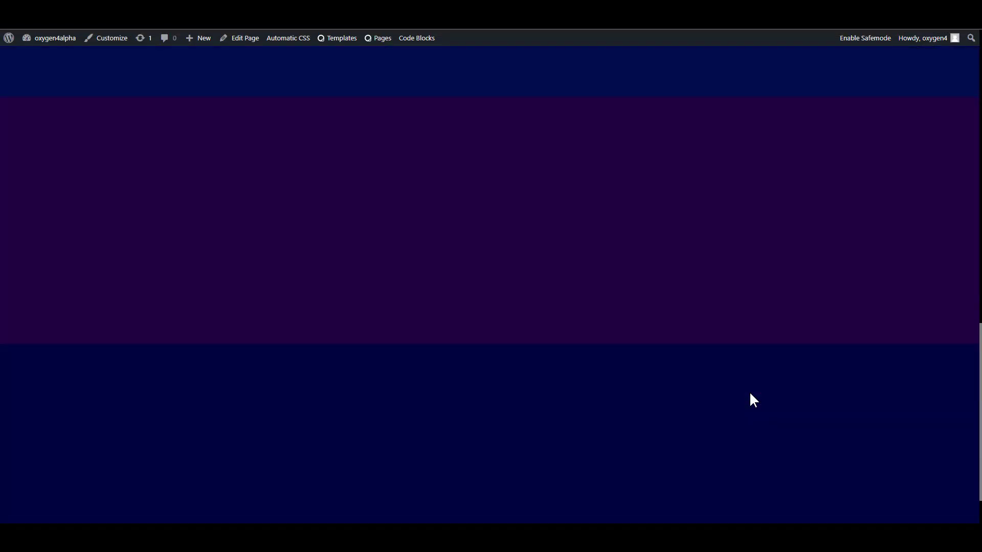
{"action": "scroll", "coordinate": [752, 400], "scroll_direction": "up", "scroll_amount": 5}
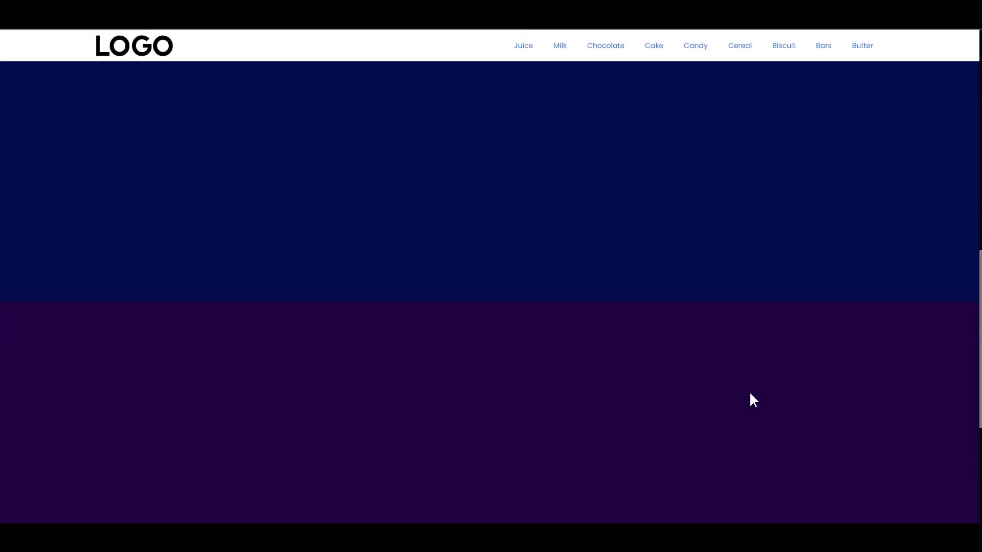
{"action": "scroll", "coordinate": [750, 394], "scroll_direction": "up", "scroll_amount": 10}
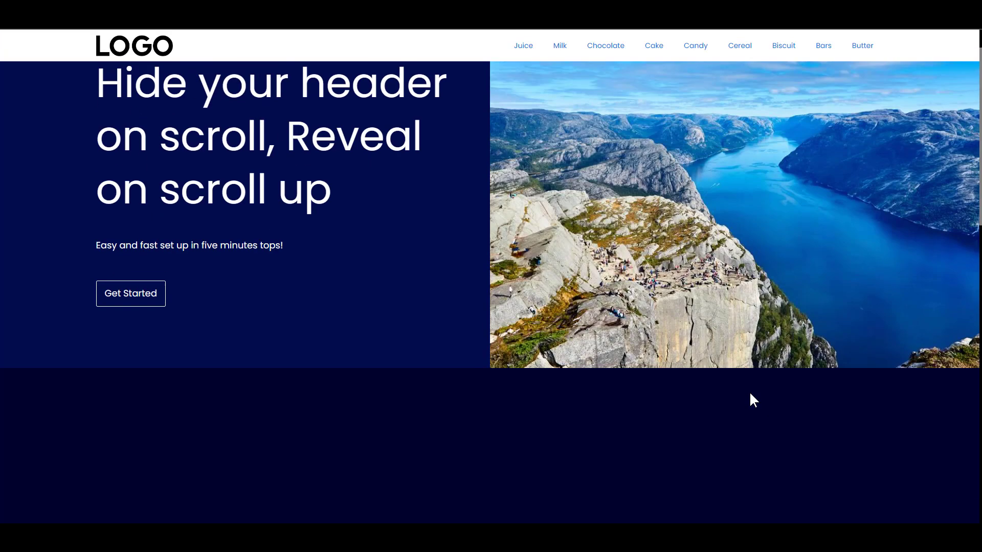
{"action": "scroll", "coordinate": [751, 400], "scroll_direction": "down", "scroll_amount": 4}
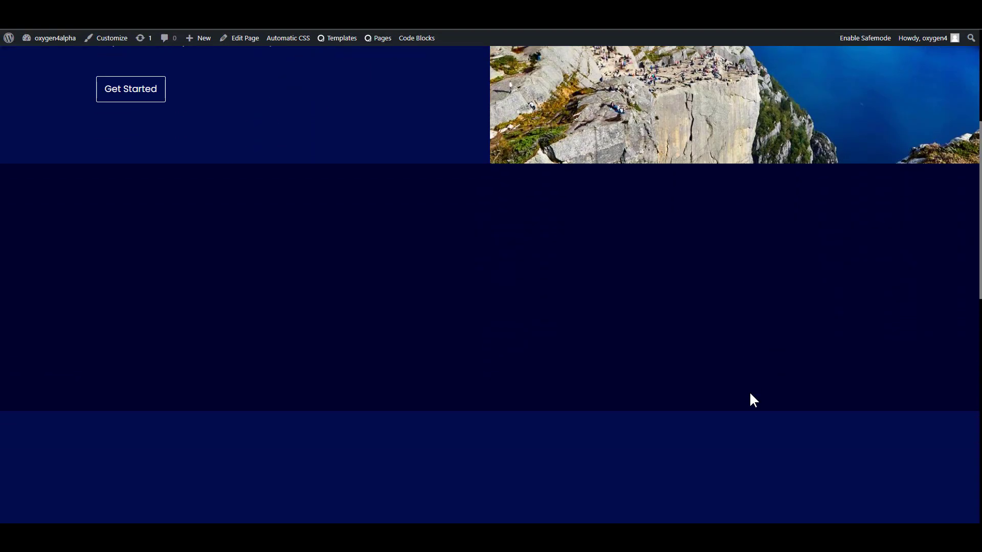
{"action": "scroll", "coordinate": [750, 396], "scroll_direction": "up", "scroll_amount": 5}
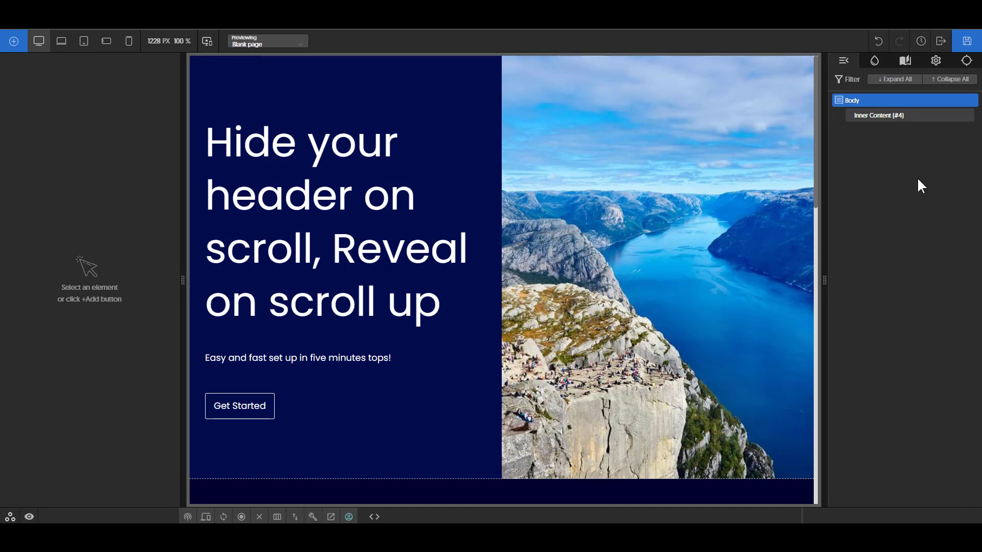
- Add a Header Builder element to the page and move it above the Inner Content in the structure
{"action": "left_click", "coordinate": [877, 117]}
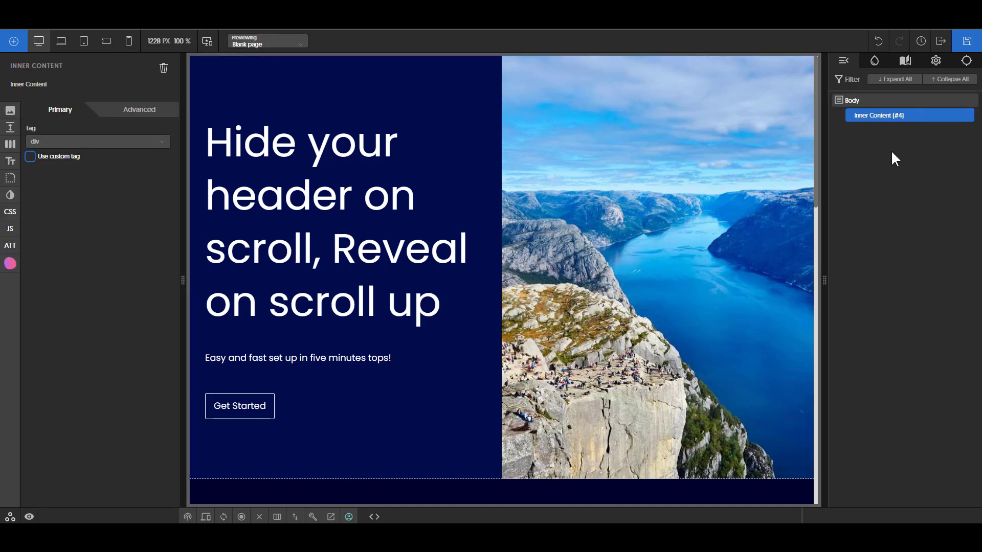
{"action": "scroll", "coordinate": [450, 267], "scroll_direction": "down", "scroll_amount": 5}
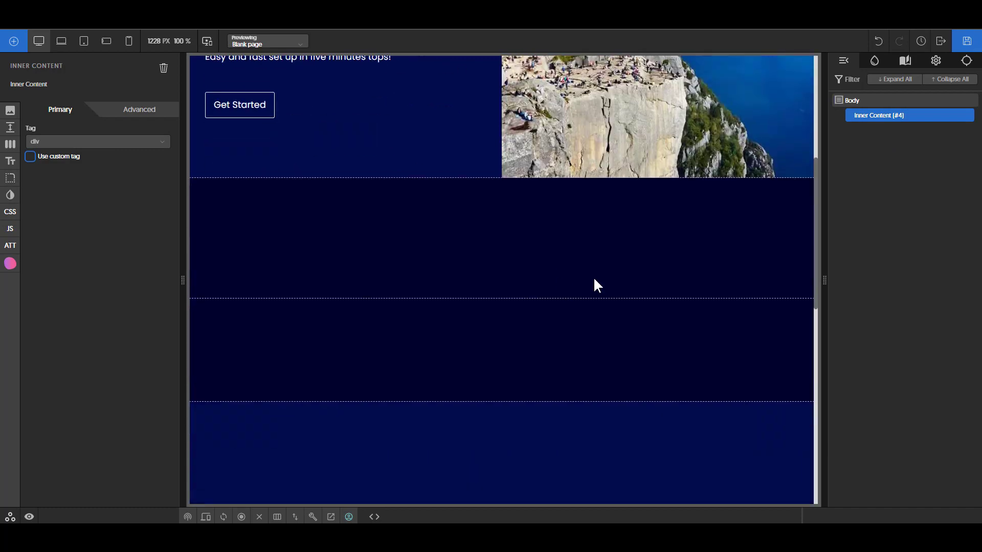
{"action": "scroll", "coordinate": [594, 285], "scroll_direction": "up", "scroll_amount": 5}
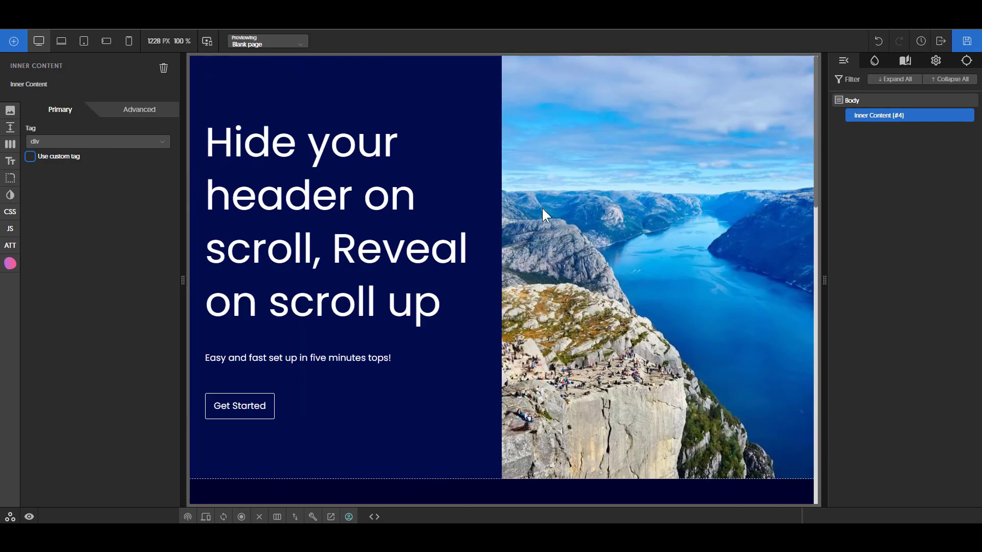
{"action": "left_click", "coordinate": [13, 41]}
{"action": "type", "text": "header"}
{"action": "left_click", "coordinate": [32, 103]}
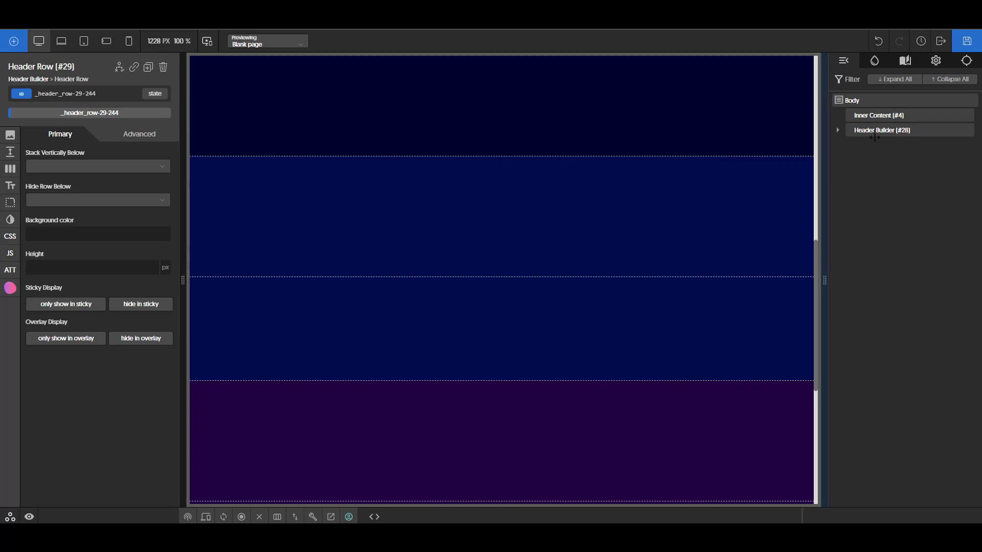
{"action": "mouse_move", "coordinate": [875, 133]}
{"action": "left_mouse_down"}
{"action": "mouse_move", "coordinate": [878, 114]}
{"action": "mouse_move", "coordinate": [897, 141]}
{"action": "mouse_move", "coordinate": [881, 118]}
{"action": "left_mouse_up"}
- Insert an Image element and a Menu element into the Header Builder
{"action": "left_click", "coordinate": [893, 117]}
{"action": "left_click", "coordinate": [899, 119]}
{"action": "left_click", "coordinate": [4, 46]}
{"action": "type", "text": "imag"}
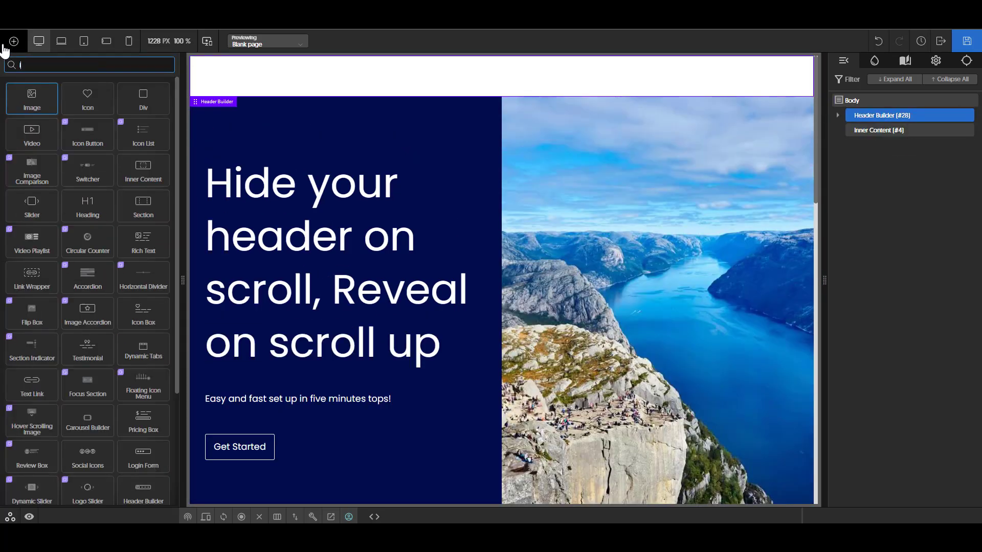
{"action": "left_click", "coordinate": [44, 108]}
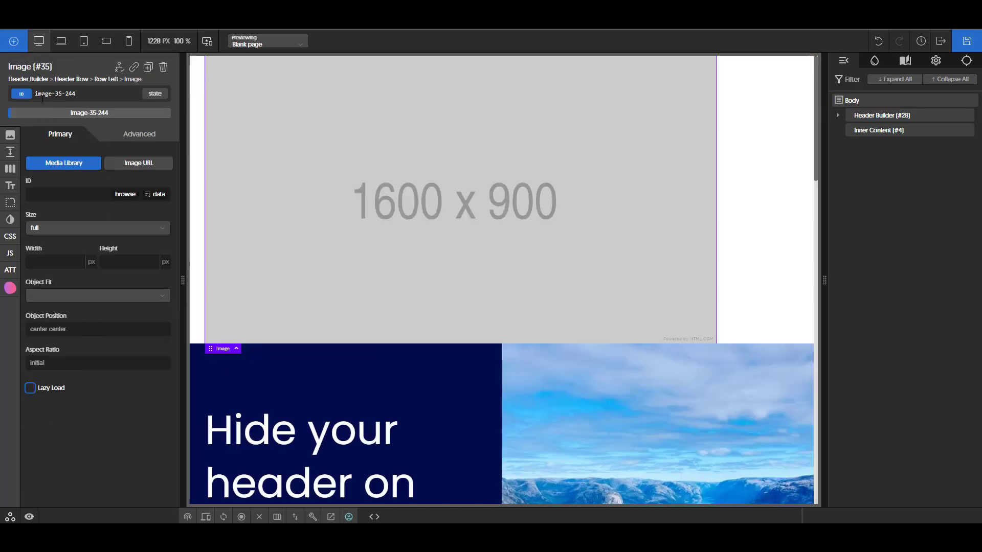
{"action": "left_click", "coordinate": [14, 41]}
{"action": "type", "text": "menu"}
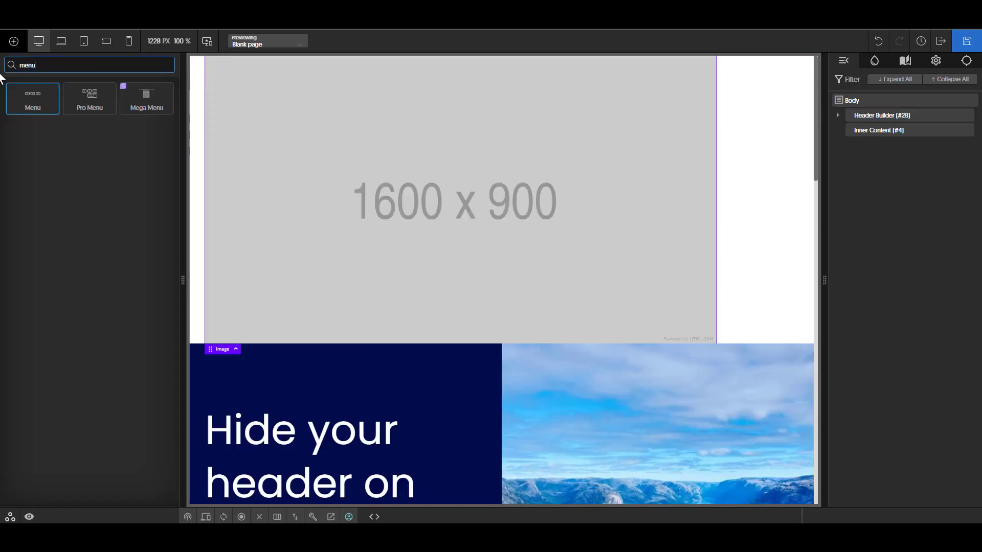
{"action": "left_click", "coordinate": [23, 105]}
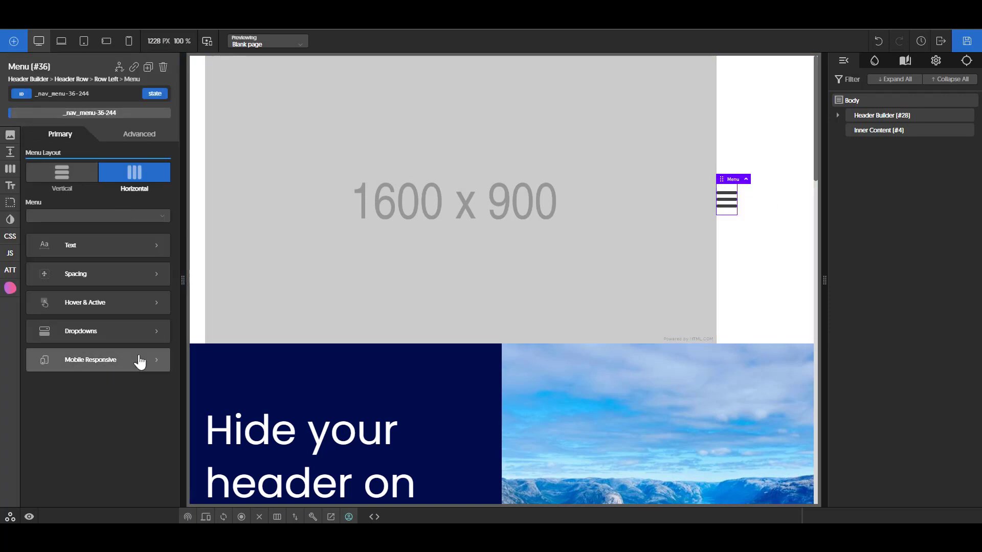
- Set the menu's mobile toggle breakpoint to Less than 801px
{"action": "left_click", "coordinate": [136, 361]}
{"action": "left_click", "coordinate": [117, 183]}
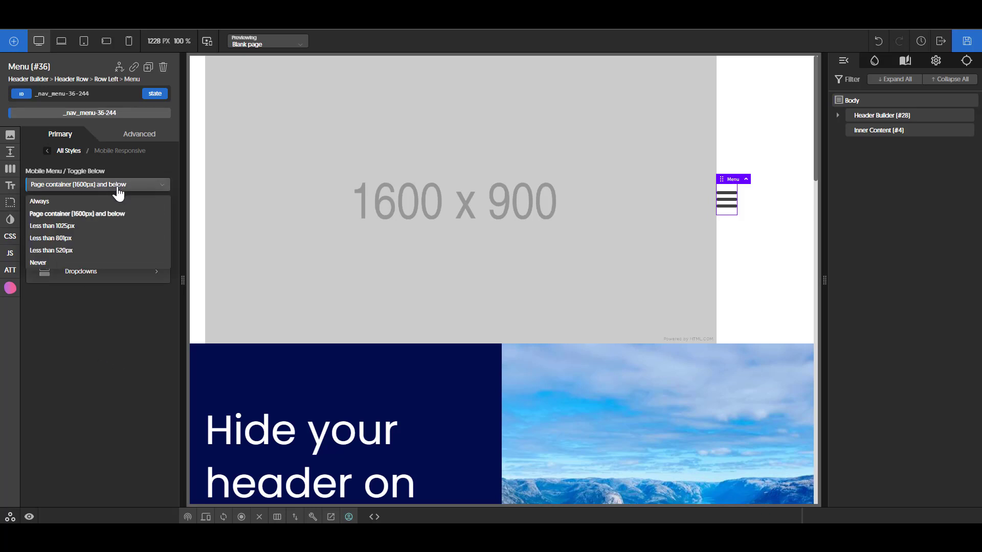
{"action": "left_click", "coordinate": [85, 246]}
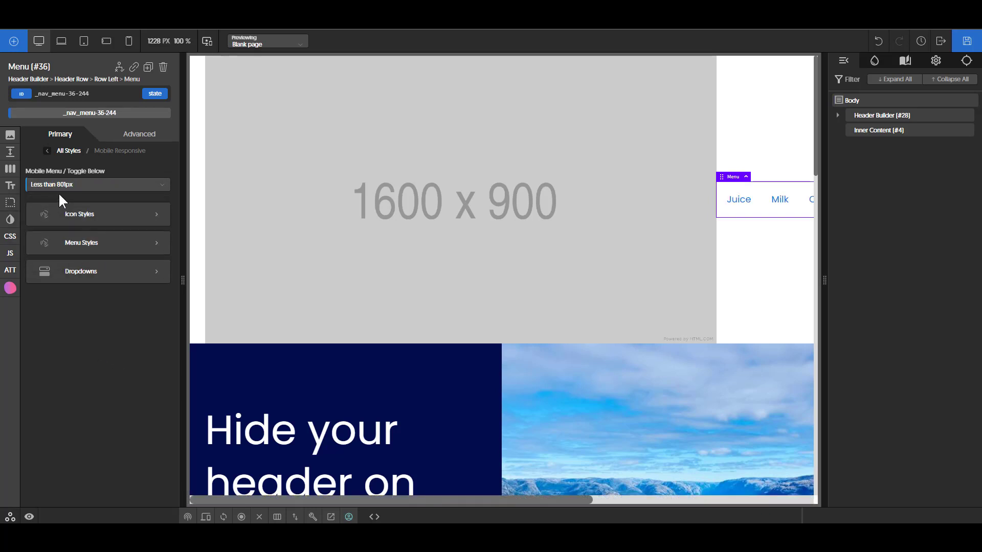
- Use the LOGO picture from the media library for the header image and set its width to 150 px
{"action": "left_click", "coordinate": [546, 192]}
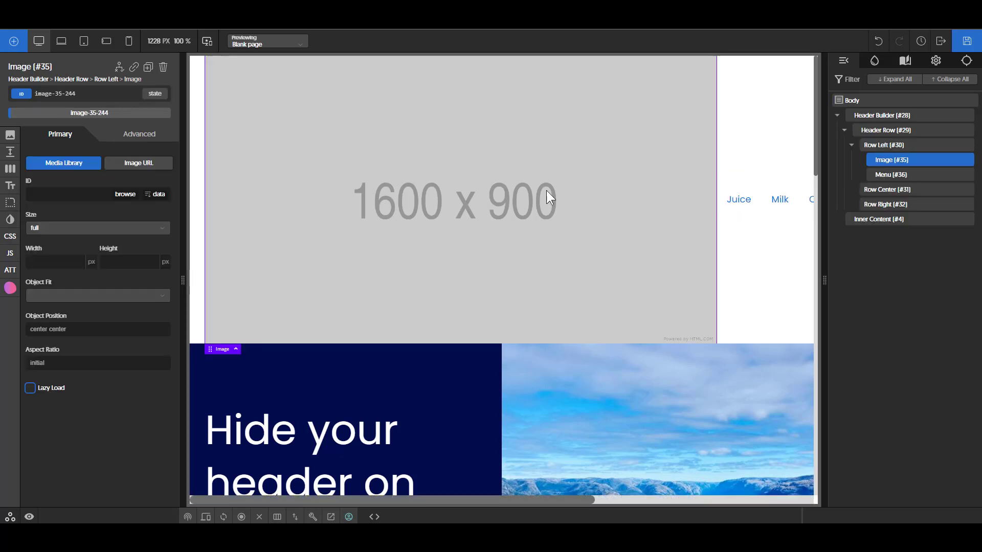
{"action": "left_click", "coordinate": [116, 198]}
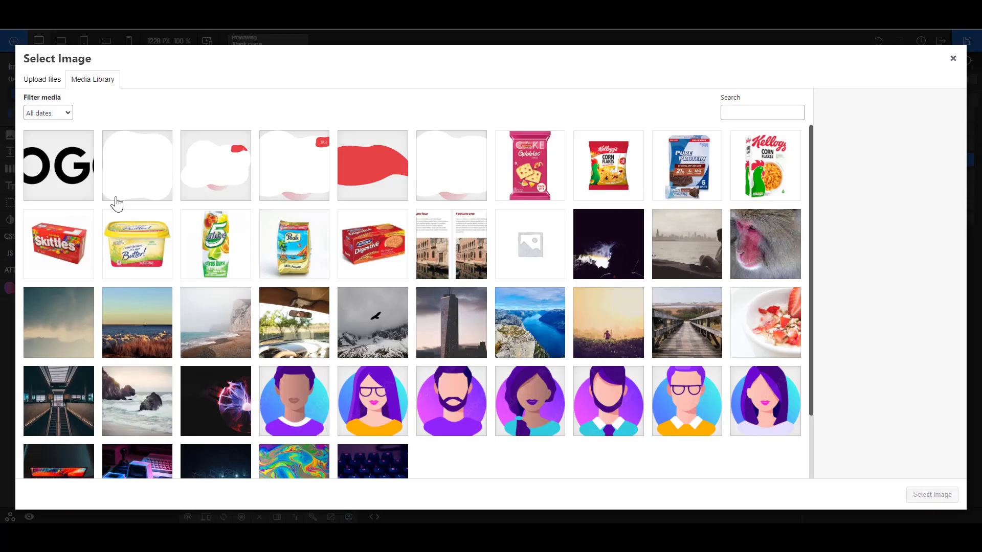
{"action": "left_click", "coordinate": [66, 189]}
{"action": "left_click", "coordinate": [932, 494]}
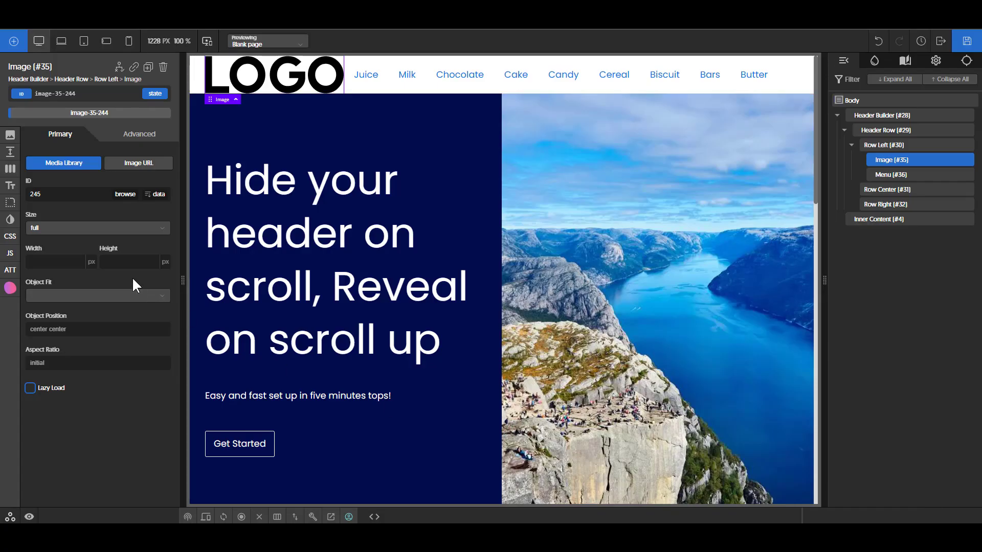
{"action": "left_click", "coordinate": [68, 259]}
{"action": "type", "text": "150"}
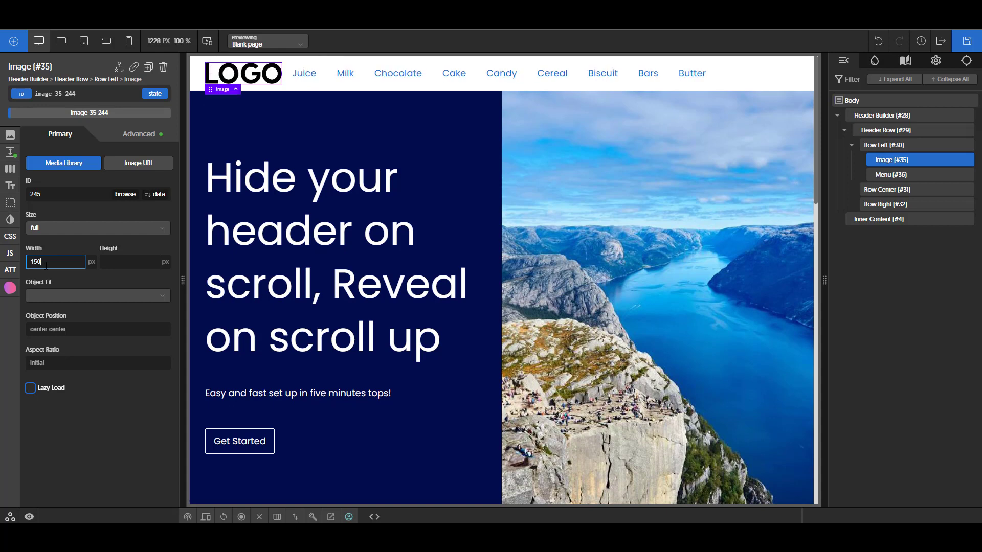
- Move the menu into the header's Row Right and set its text font size to 16 px
{"action": "left_click_drag", "start_coordinate": [892, 177], "coordinate": [897, 208]}
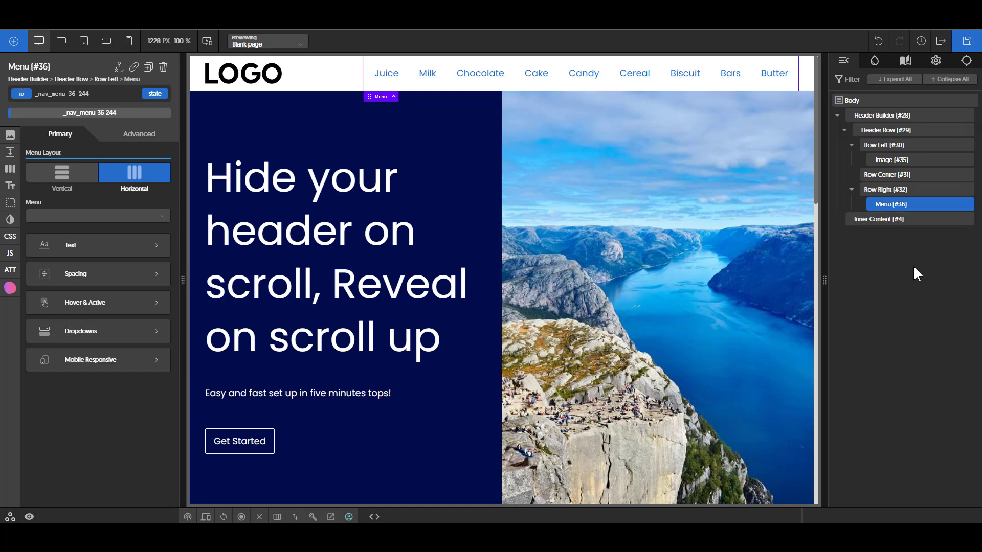
{"action": "left_click", "coordinate": [127, 251]}
{"action": "left_click", "coordinate": [133, 184]}
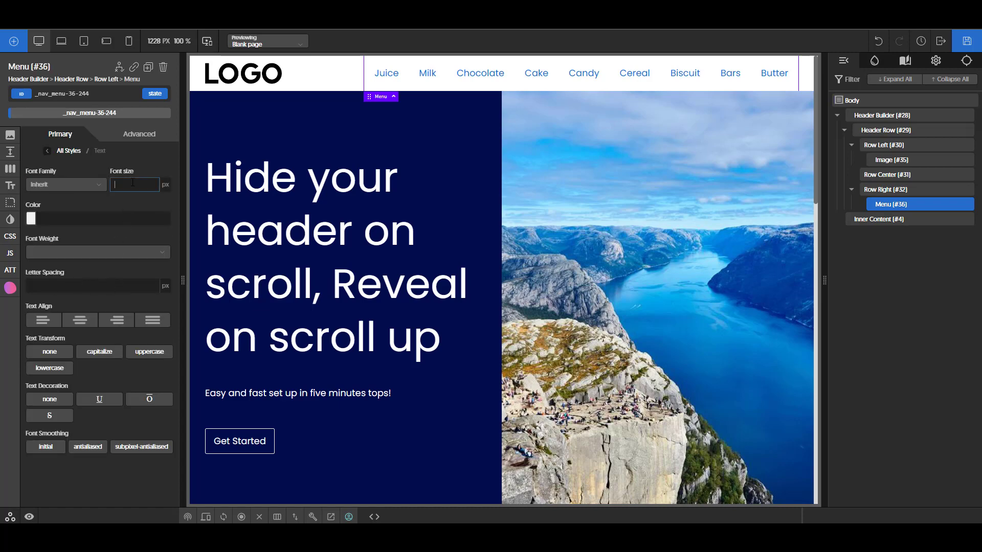
{"action": "type", "text": "16"}
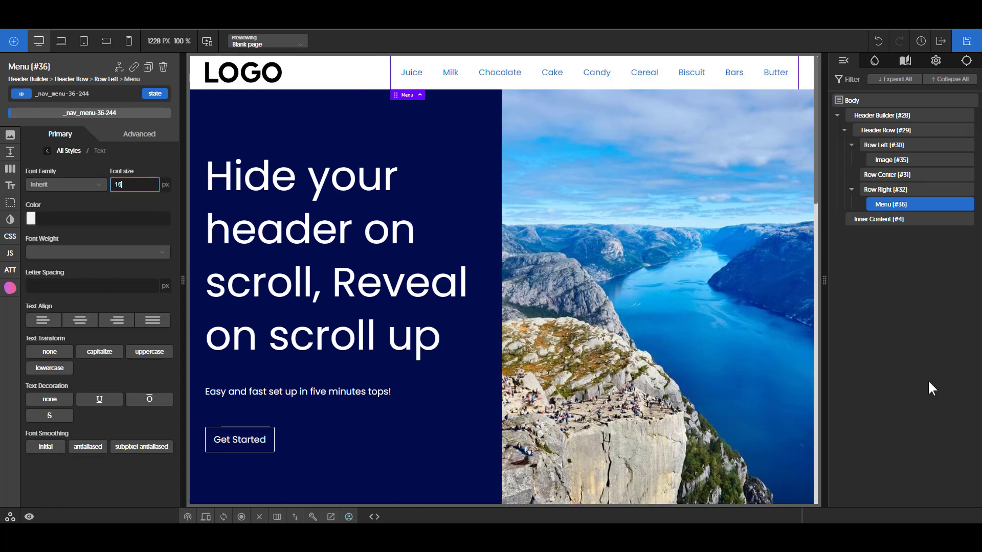
- Save the template and check the new header on the live page while scrolling
{"action": "left_click", "coordinate": [968, 45]}
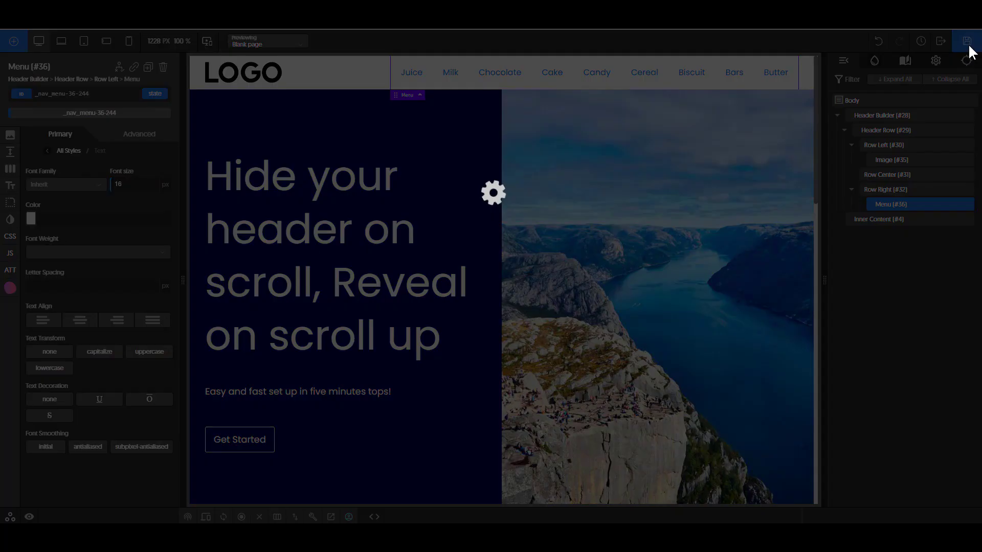
{"action": "left_click", "coordinate": [940, 44]}
{"action": "scroll", "coordinate": [827, 226], "scroll_direction": "down", "scroll_amount": 5}
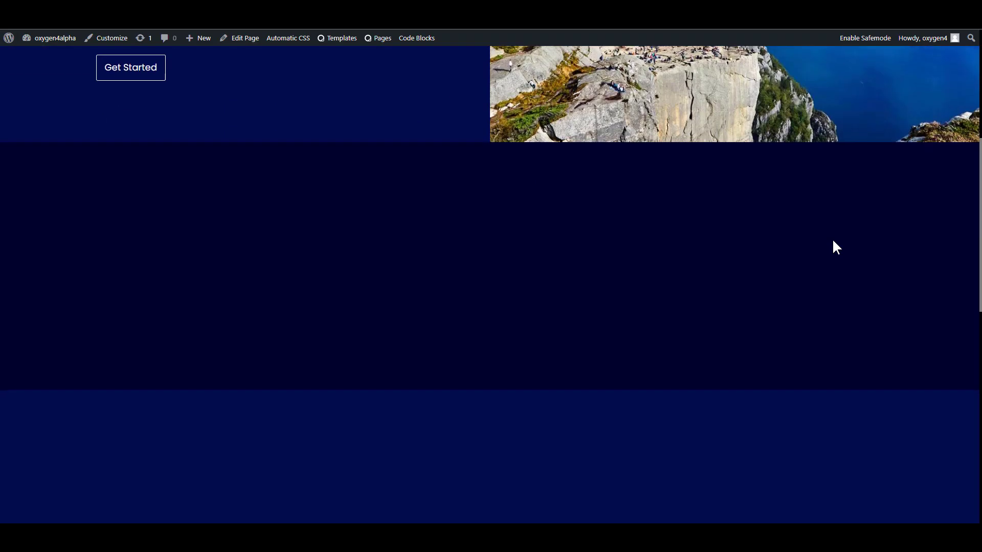
{"action": "scroll", "coordinate": [824, 300], "scroll_direction": "up", "scroll_amount": 10}
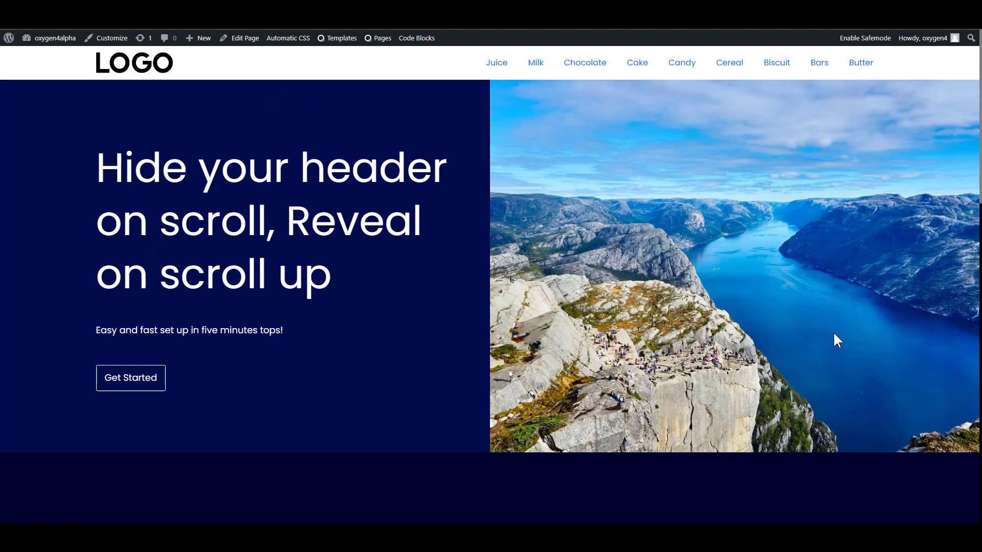
{"action": "scroll", "coordinate": [832, 331], "scroll_direction": "down", "scroll_amount": 1}
{"action": "scroll", "coordinate": [833, 331], "scroll_direction": "up", "scroll_amount": 1}
- Return to the template in the Oxygen builder and add a Code Block below the Inner Content
{"action": "key", "text": "ctrl+shift+Tab"}
{"action": "left_click", "coordinate": [844, 130]}
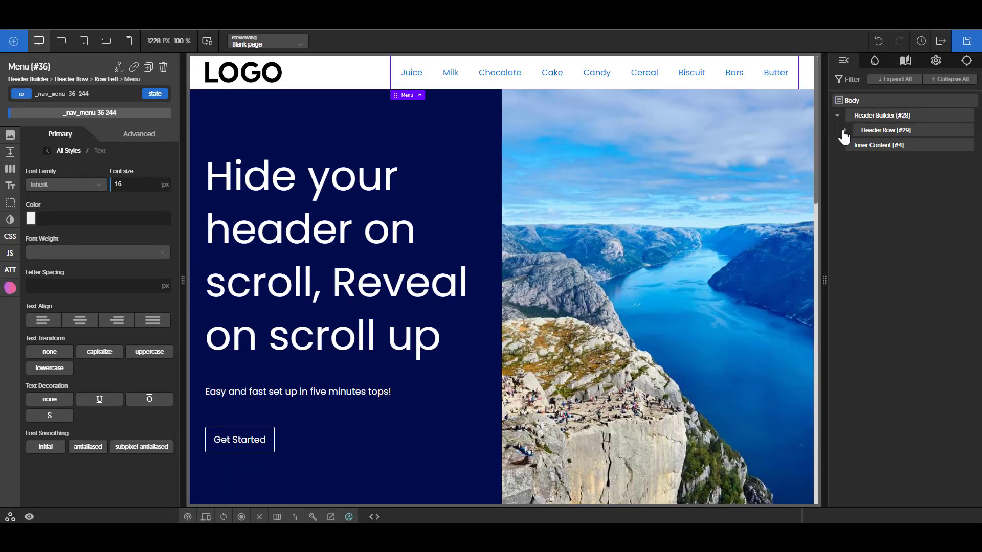
{"action": "left_click", "coordinate": [838, 115]}
{"action": "left_click", "coordinate": [871, 131]}
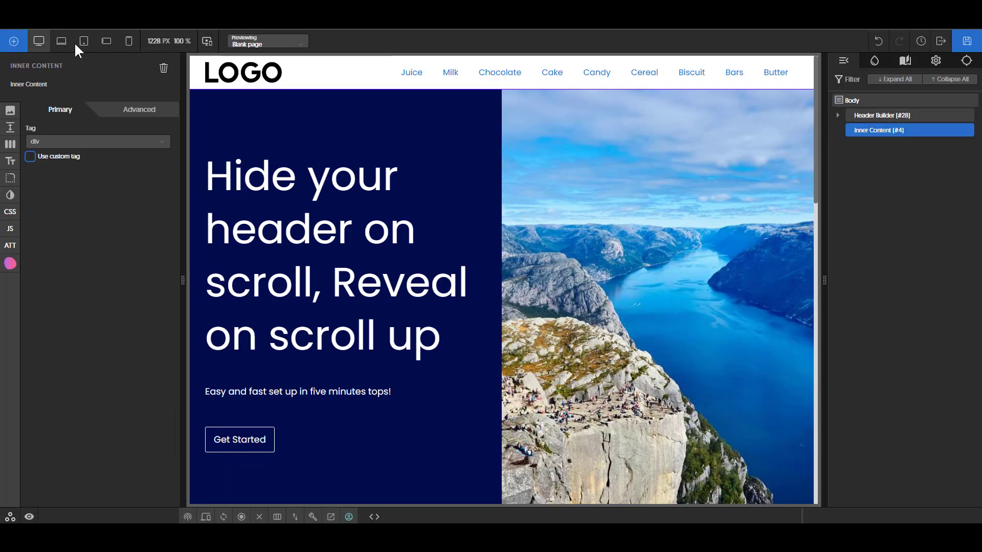
{"action": "left_click", "coordinate": [9, 45]}
{"action": "type", "text": "code"}
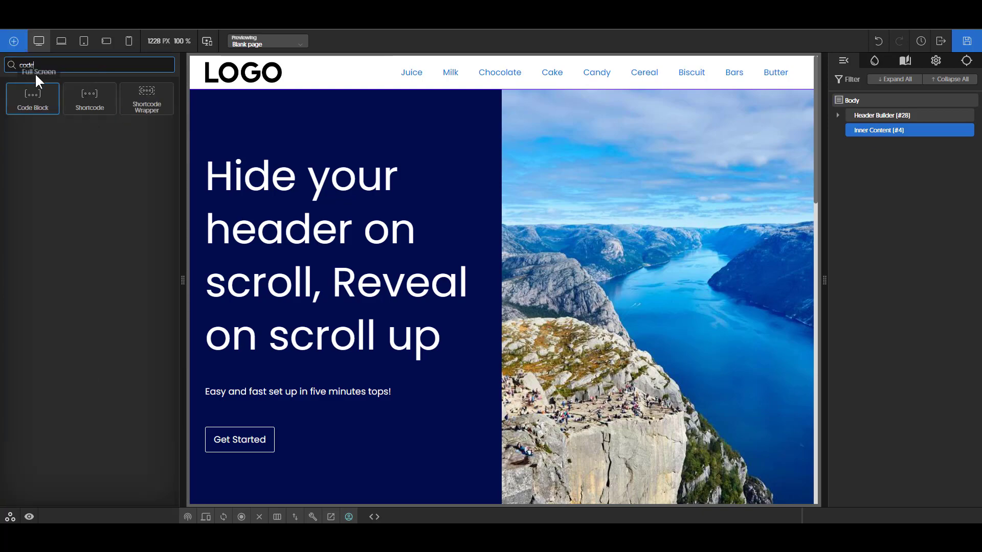
{"action": "left_click", "coordinate": [33, 112]}
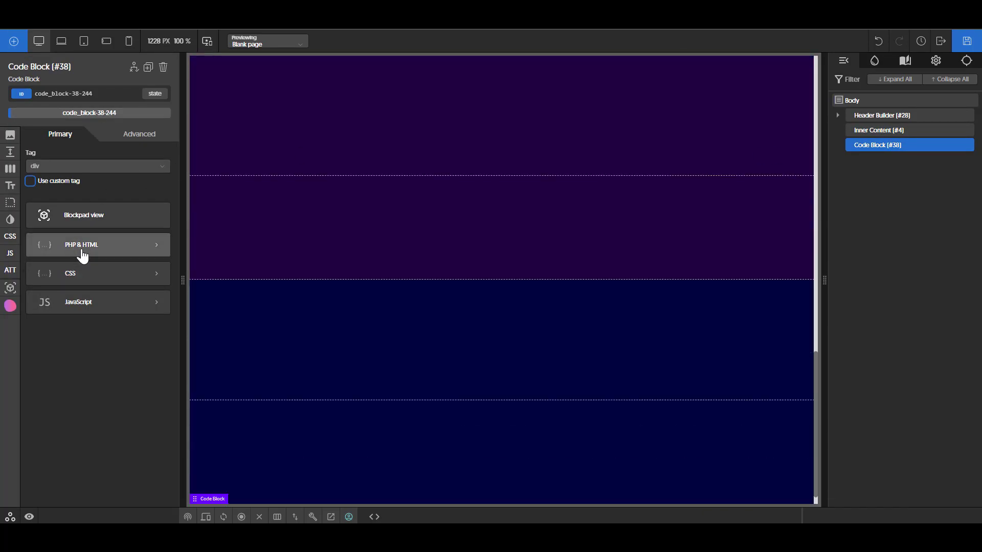
- Comment out the default echo "hello world!" line in the code block's PHP with #
{"action": "left_click", "coordinate": [82, 245]}
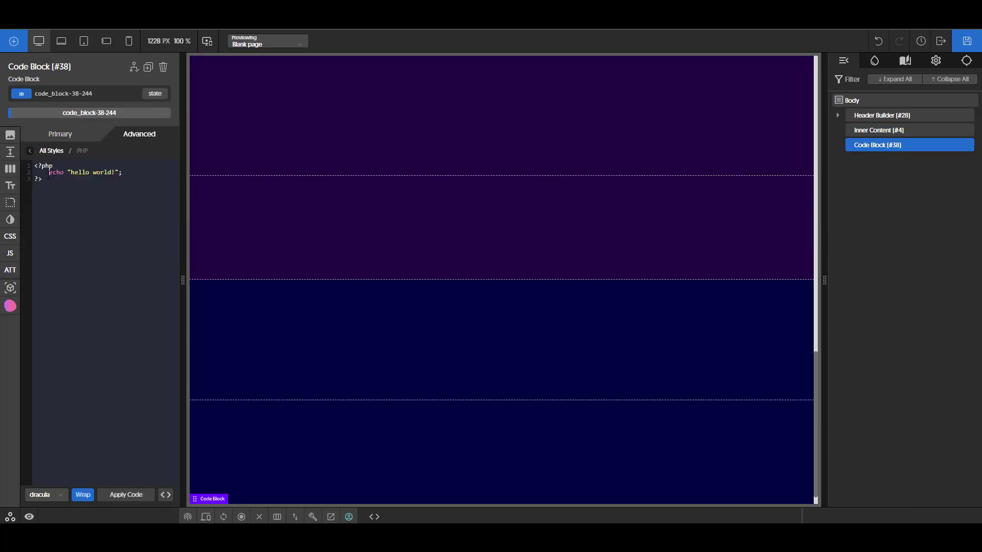
{"action": "left_click", "coordinate": [48, 172]}
{"action": "type", "text": "#"}
{"action": "left_click", "coordinate": [60, 134]}
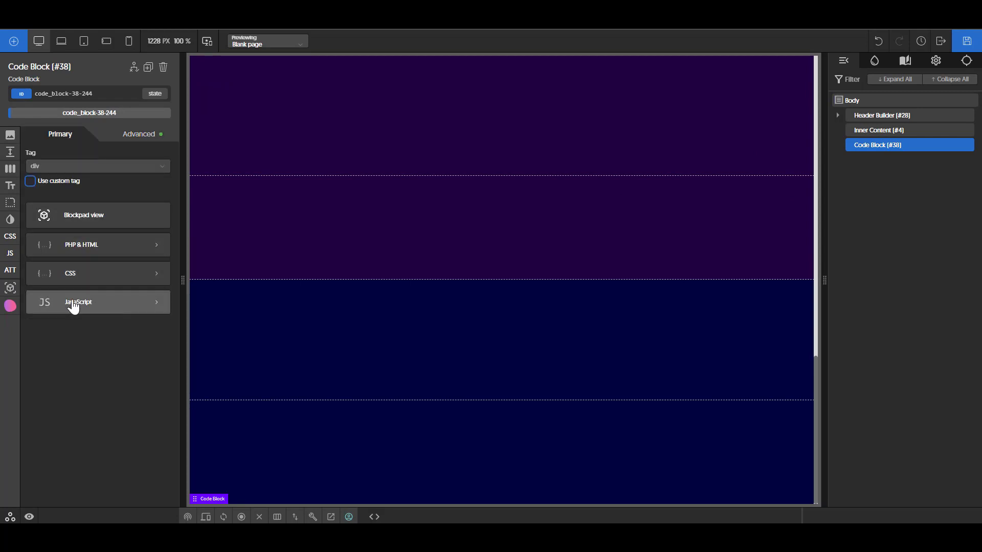
- Show the code block in Blockpad view and paste the header scroll code into its CSS and JS editors
{"action": "left_click", "coordinate": [96, 280]}
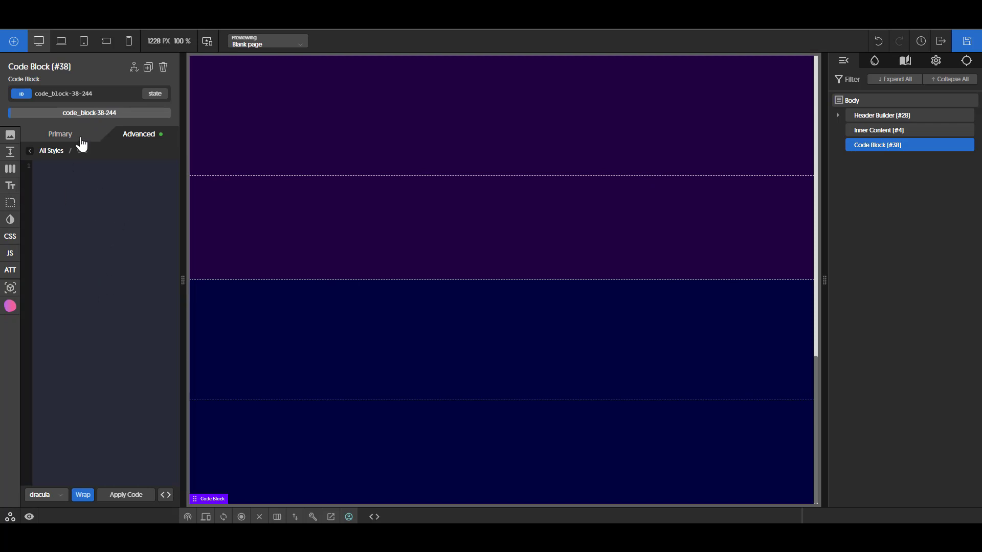
{"action": "left_click", "coordinate": [78, 138]}
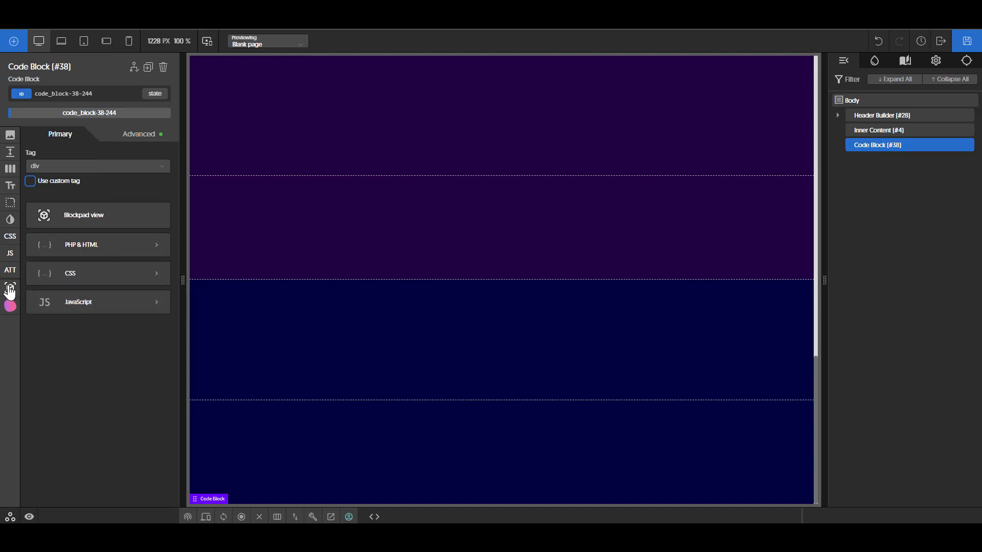
{"action": "left_click", "coordinate": [10, 288]}
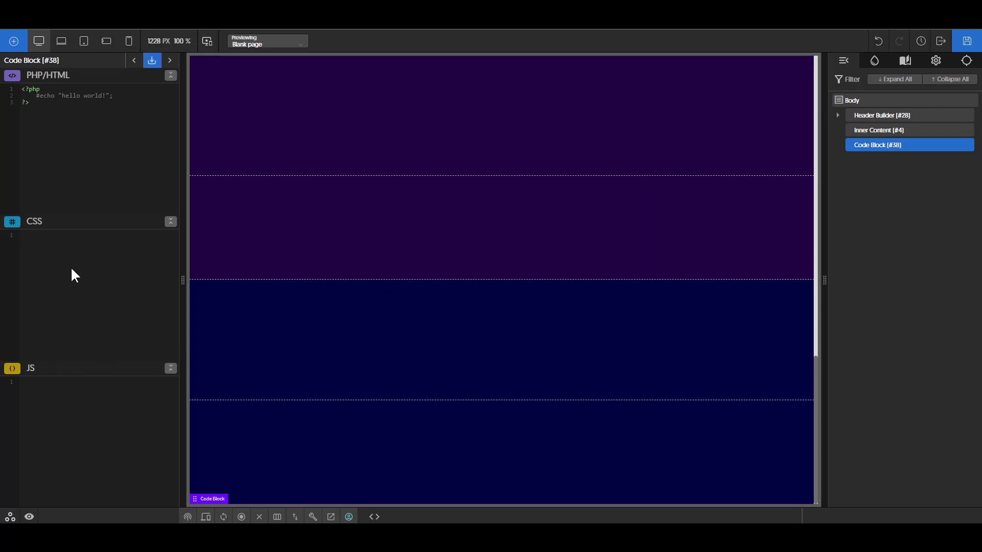
{"action": "key", "text": "ctrl+v"}
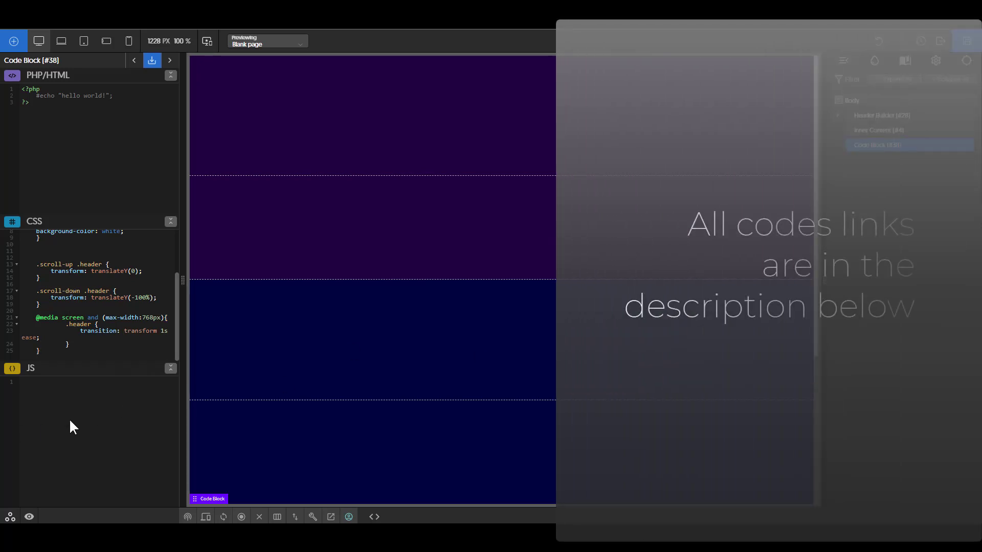
{"action": "left_click", "coordinate": [69, 418]}
{"action": "key", "text": "ctrl+v"}
- Review the pasted .header, .scroll-up and .scroll-down CSS rules and the JS scroll listener in the enlarged editors
{"action": "scroll", "coordinate": [175, 420], "scroll_direction": "up", "scroll_amount": 5}
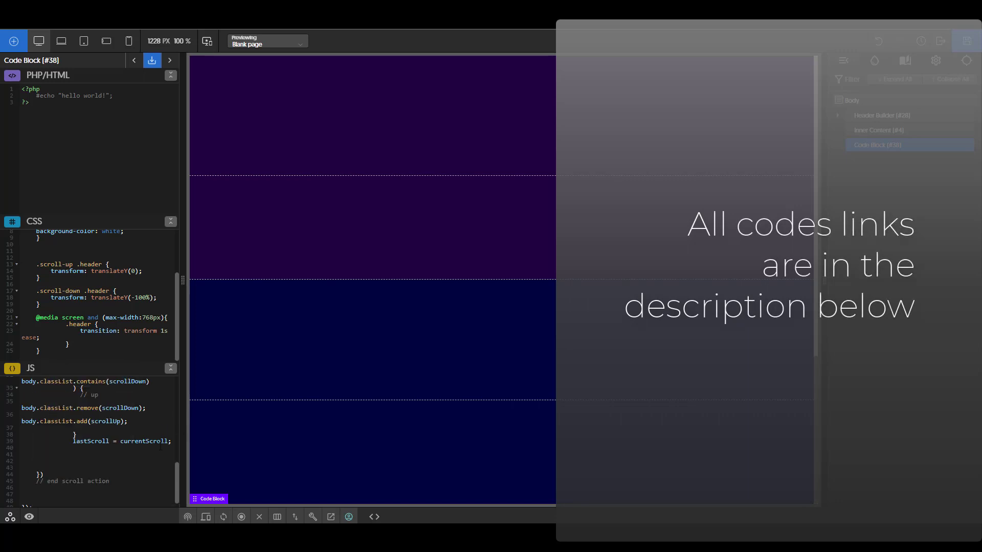
{"action": "left_click", "coordinate": [170, 221]}
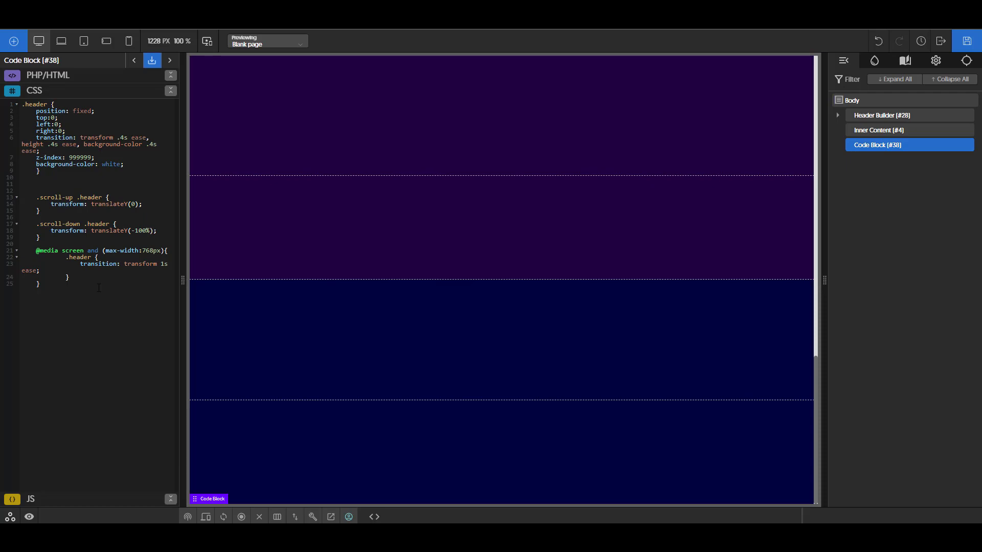
{"action": "scroll", "coordinate": [588, 309], "scroll_direction": "up", "scroll_amount": 10}
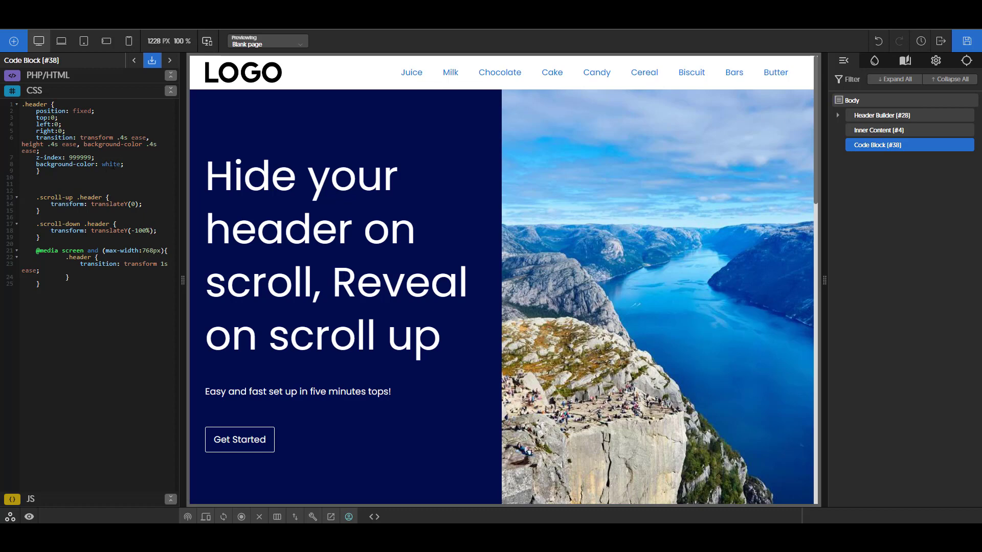
{"action": "left_click", "coordinate": [142, 497]}
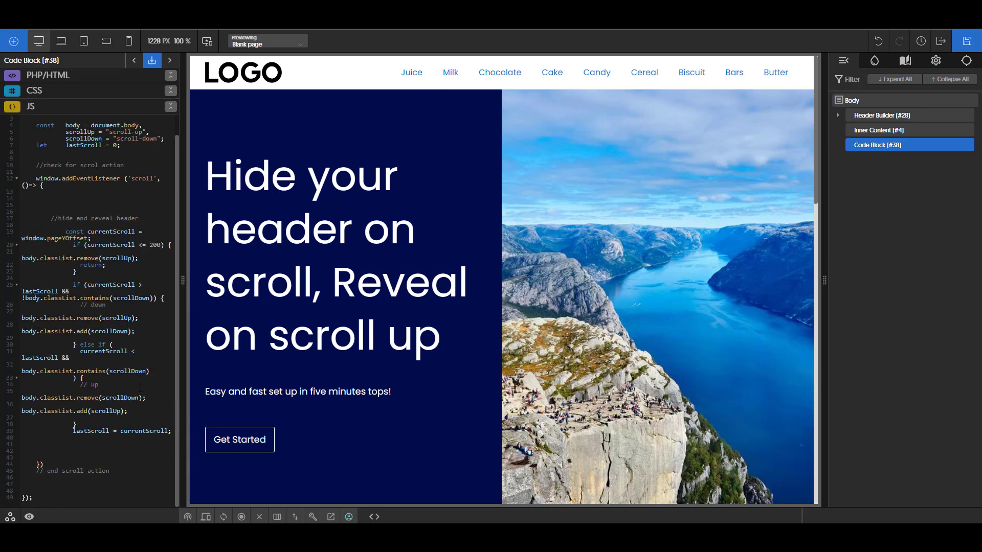
{"action": "scroll", "coordinate": [141, 388], "scroll_direction": "up", "scroll_amount": 1}
{"action": "left_click", "coordinate": [105, 91]}
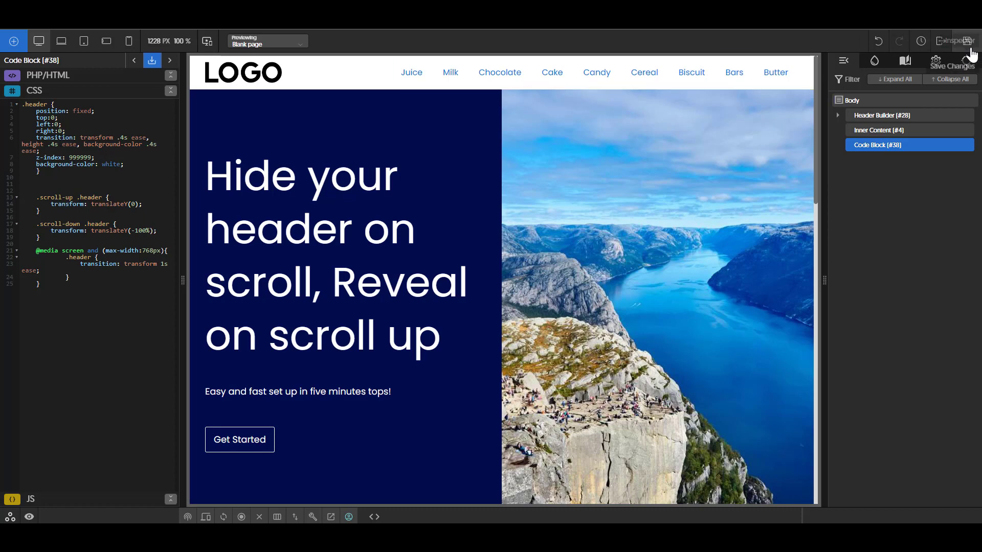
- Save the template with its code block and check the live page's header while scrolling down and up
{"action": "left_click", "coordinate": [966, 41]}
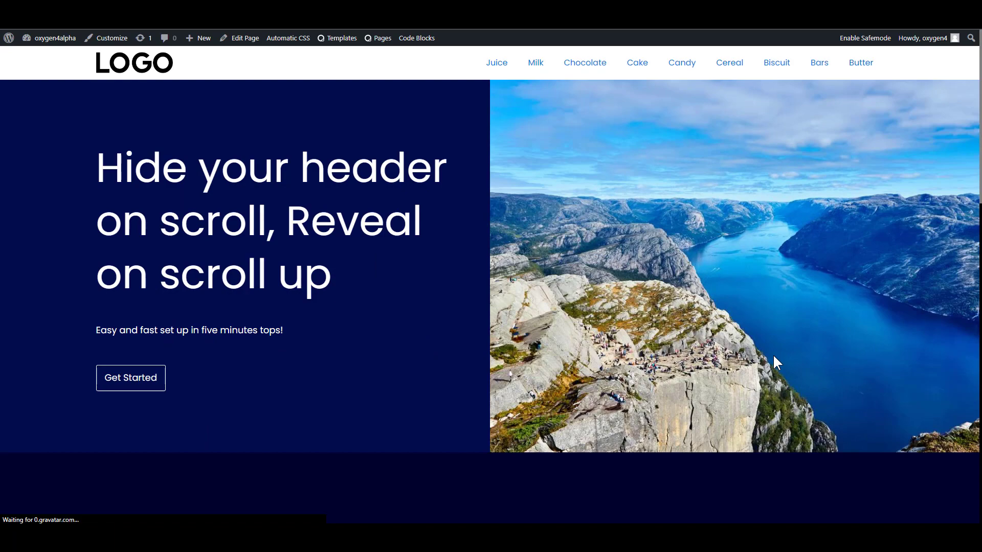
{"action": "scroll", "coordinate": [773, 357], "scroll_direction": "down", "scroll_amount": 10}
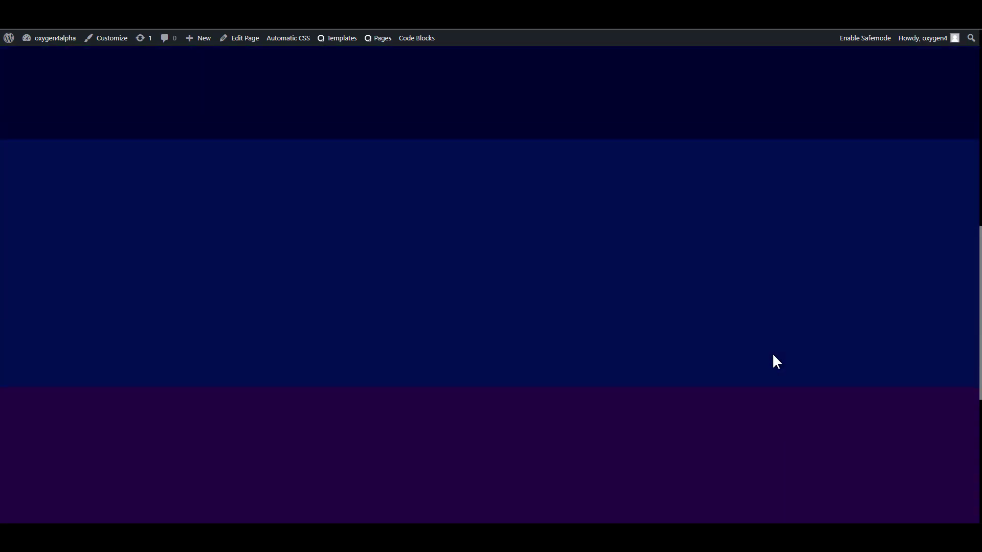
{"action": "scroll", "coordinate": [773, 356], "scroll_direction": "up", "scroll_amount": 10}
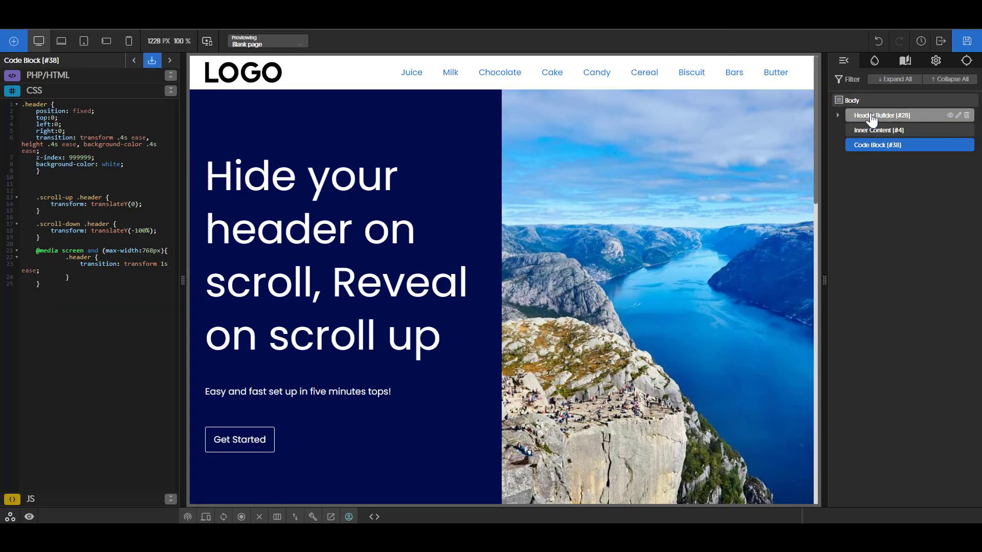
- Leave the Blockpad view and add the class header to the Header Builder
{"action": "left_click", "coordinate": [872, 117]}
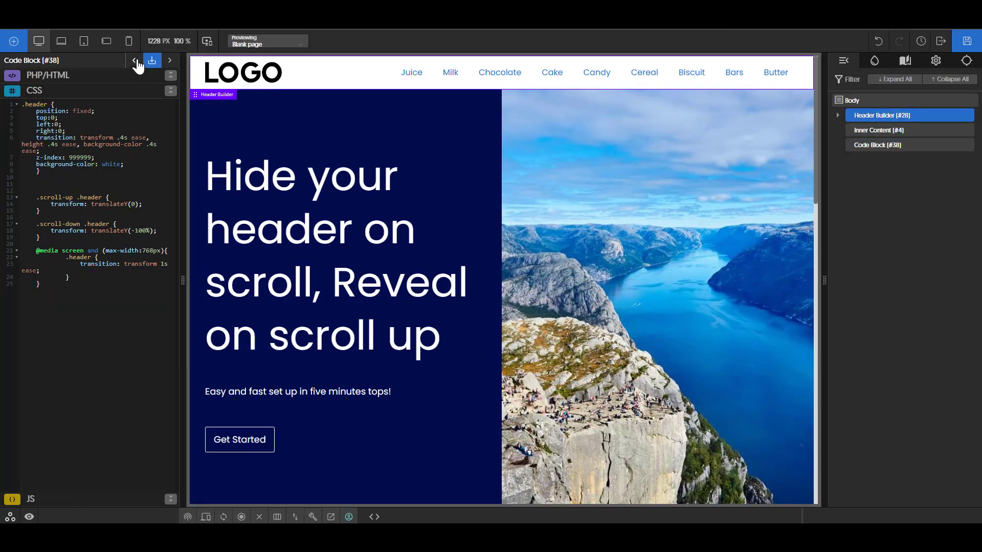
{"action": "left_click", "coordinate": [134, 60]}
{"action": "left_click", "coordinate": [882, 117]}
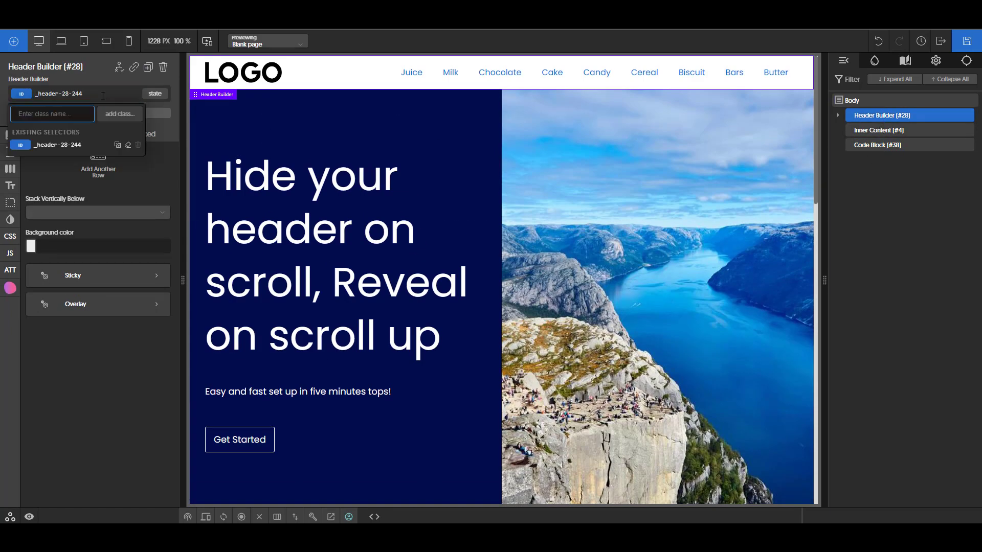
{"action": "type", "text": "header"}
{"action": "key", "text": "Return"}
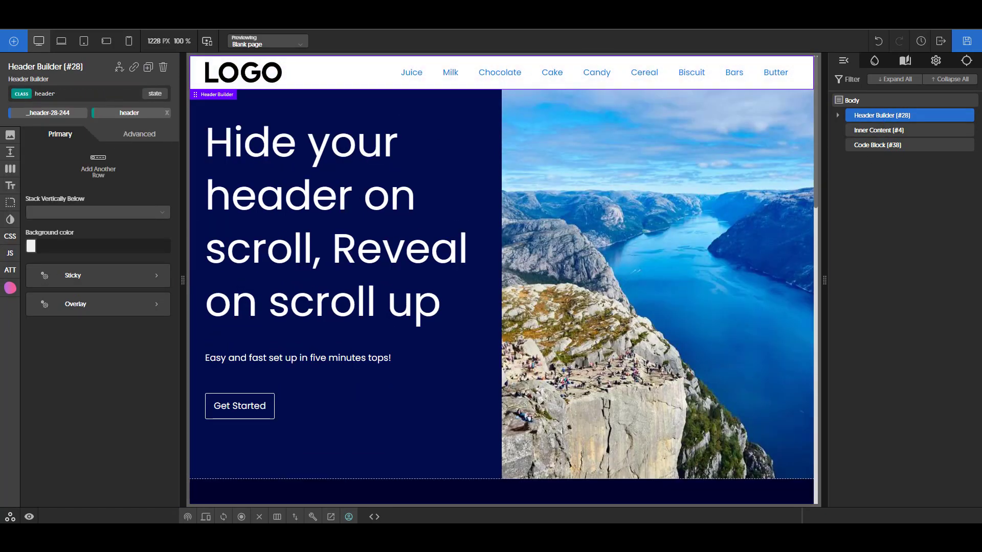
- Save the template, reload the live page and repeatedly scroll down and up to test the header's hide and reveal
{"action": "left_click", "coordinate": [972, 44]}
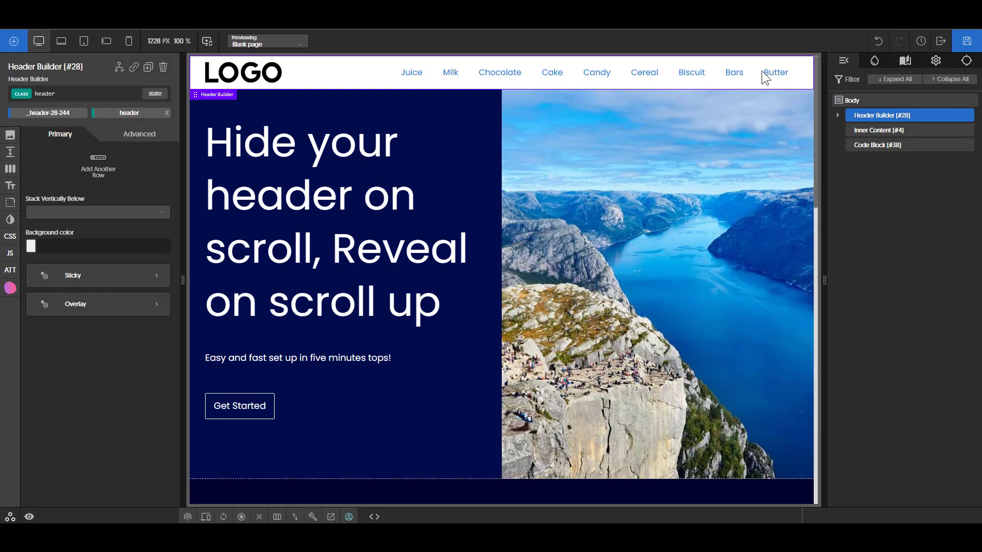
{"action": "left_click", "coordinate": [754, 6]}
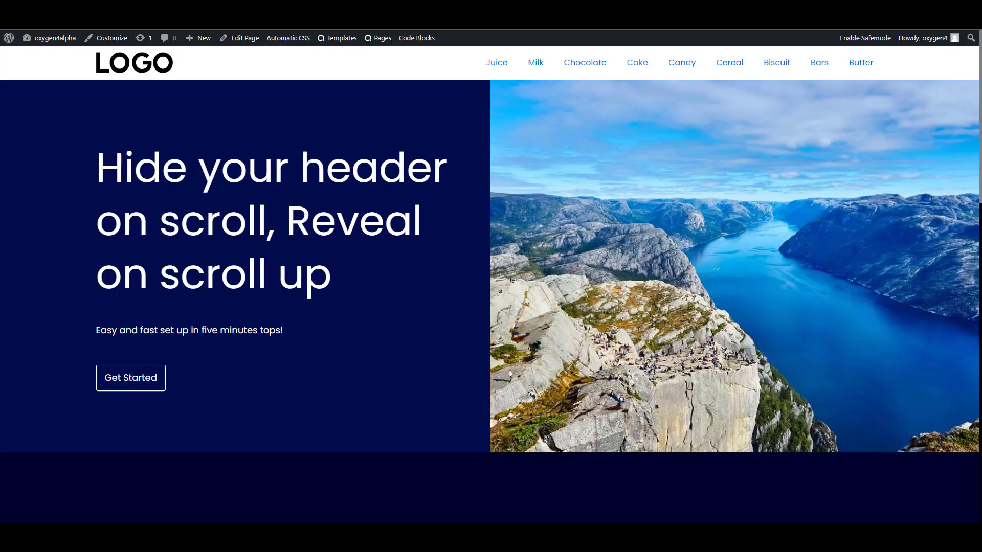
{"action": "key", "text": "F5"}
{"action": "scroll", "coordinate": [793, 348], "scroll_direction": "down", "scroll_amount": 1}
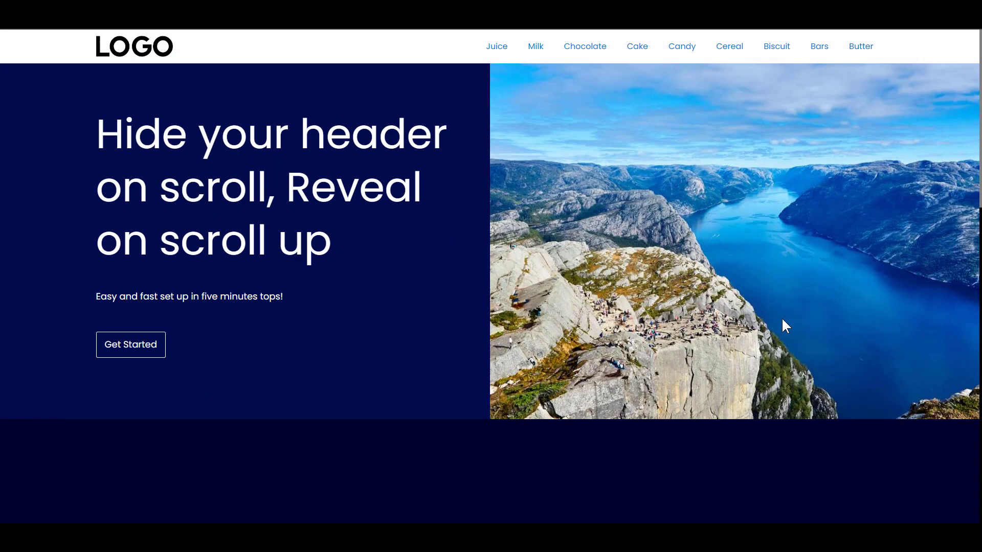
{"action": "scroll", "coordinate": [773, 306], "scroll_direction": "down", "scroll_amount": 10}
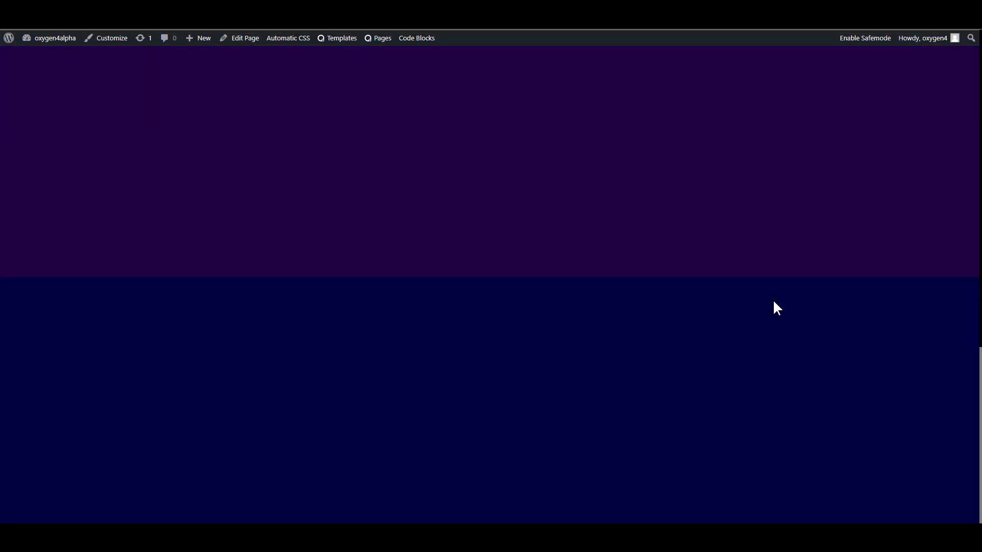
{"action": "scroll", "coordinate": [776, 308], "scroll_direction": "up", "scroll_amount": 8}
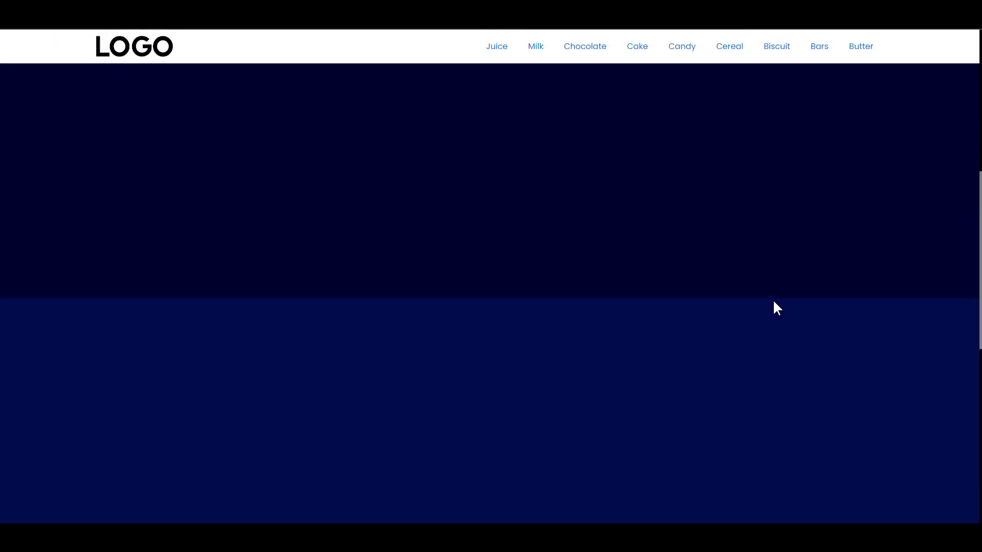
{"action": "scroll", "coordinate": [776, 307], "scroll_direction": "down", "scroll_amount": 6}
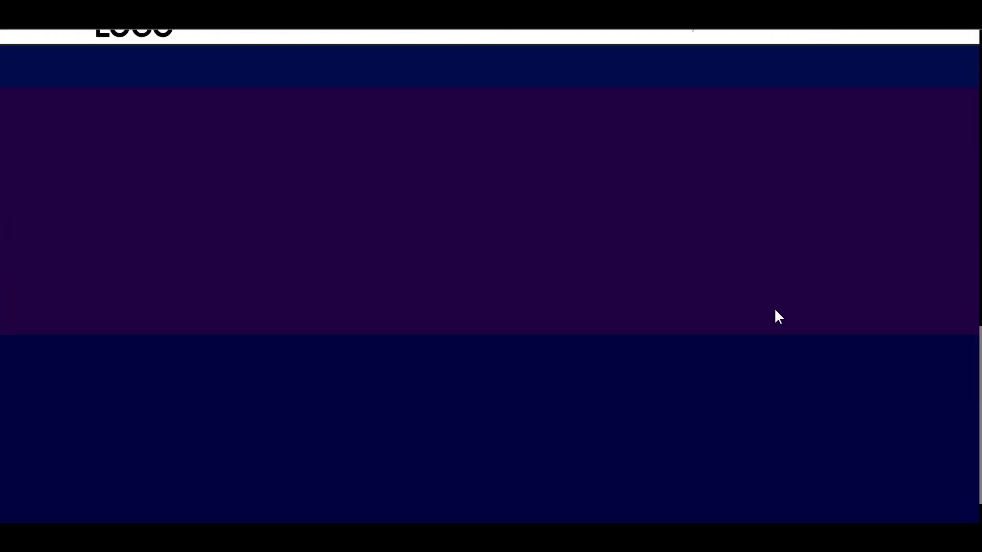
{"action": "scroll", "coordinate": [775, 310], "scroll_direction": "down", "scroll_amount": 2}
{"action": "scroll", "coordinate": [777, 329], "scroll_direction": "up", "scroll_amount": 5}
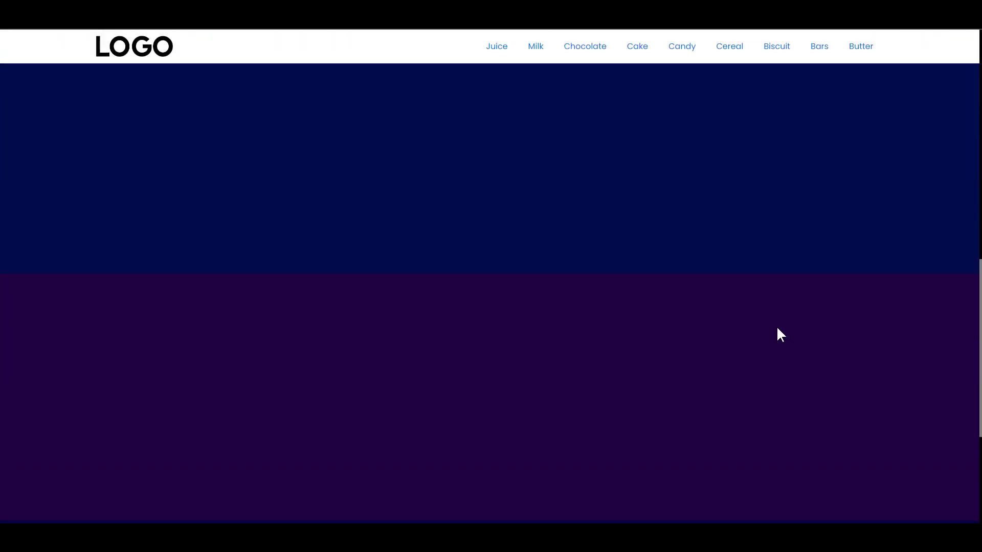
{"action": "scroll", "coordinate": [777, 329], "scroll_direction": "down", "scroll_amount": 5}
{"action": "scroll", "coordinate": [777, 328], "scroll_direction": "up", "scroll_amount": 10}
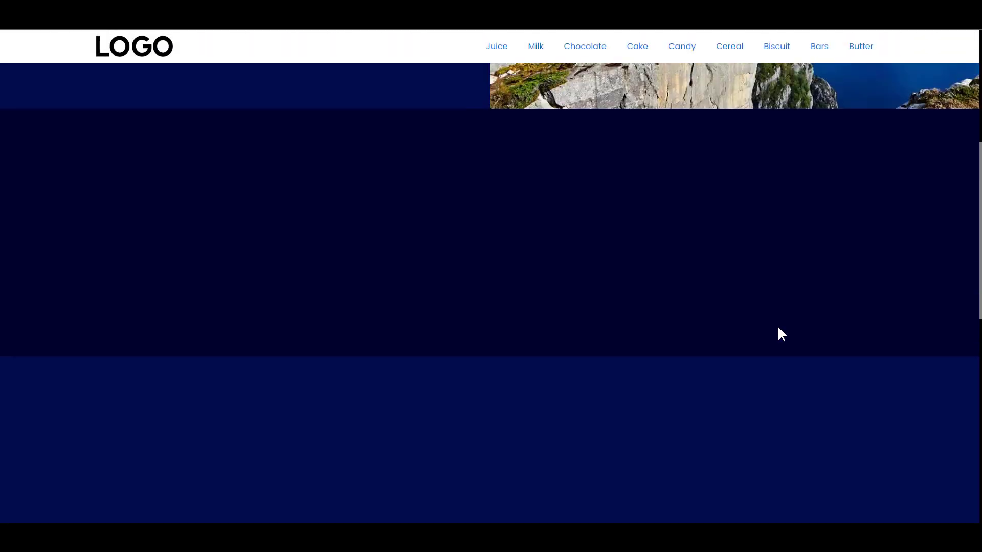